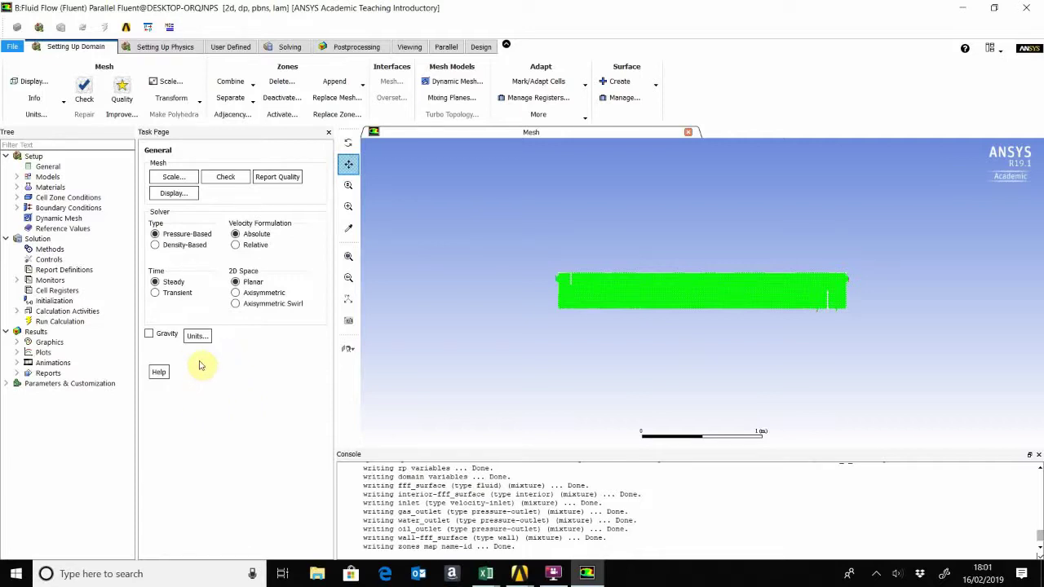
# Check the mesh and report quality: min orthogonal quality 0.9997, max aspect ratio 1.587.
pyautogui.click(220, 179)
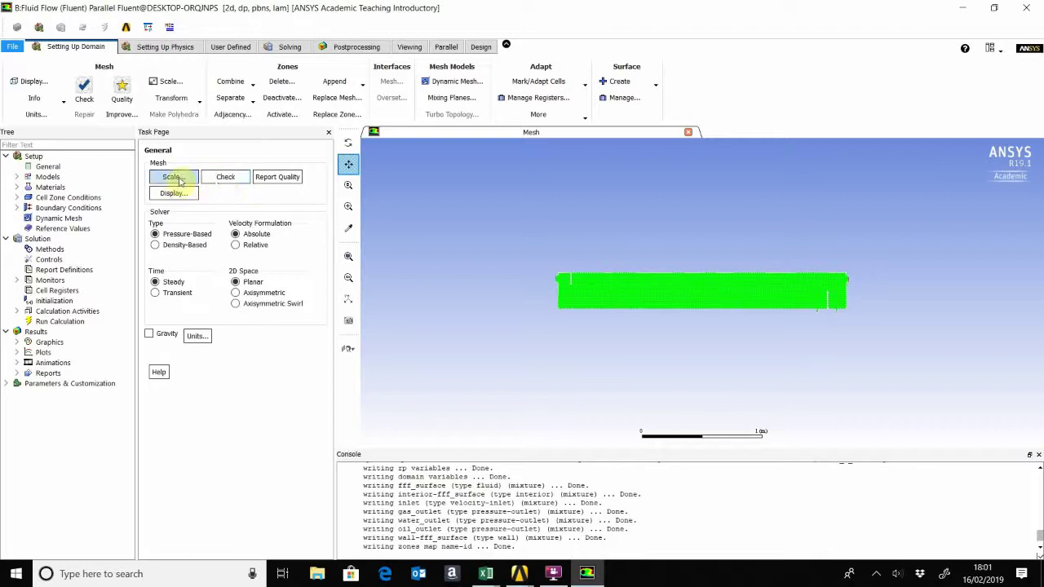
pyautogui.click(222, 175)
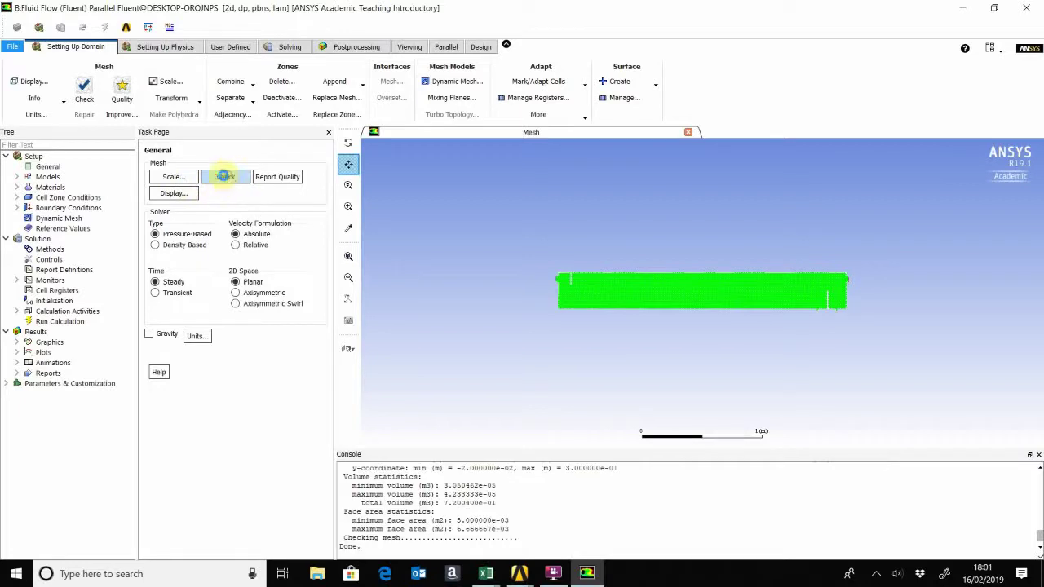
pyautogui.click(279, 177)
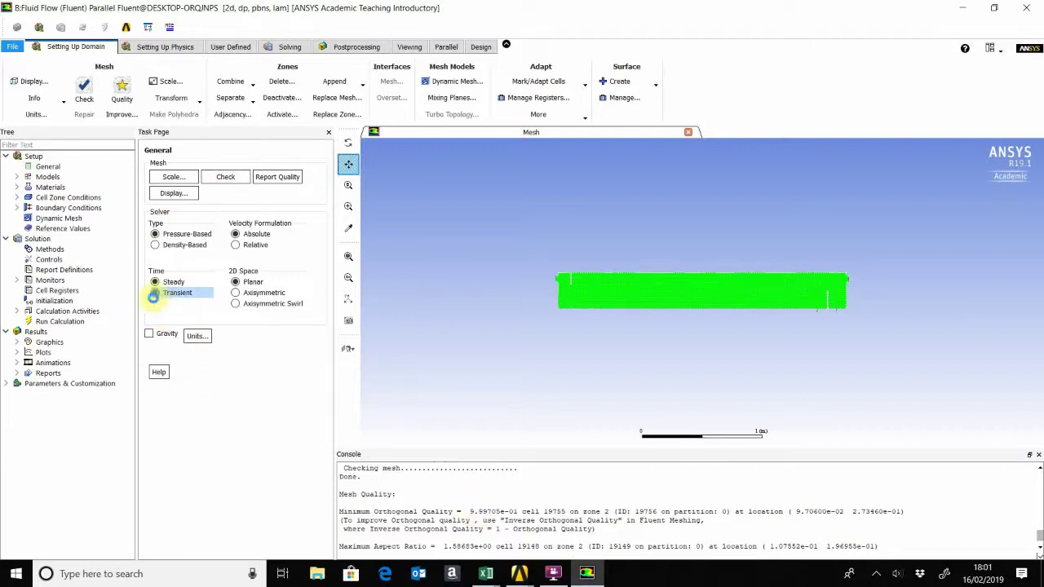
# Switch the solver to Transient and enable gravity with Y acceleration -9.81 m/s².
pyautogui.click(153, 295)
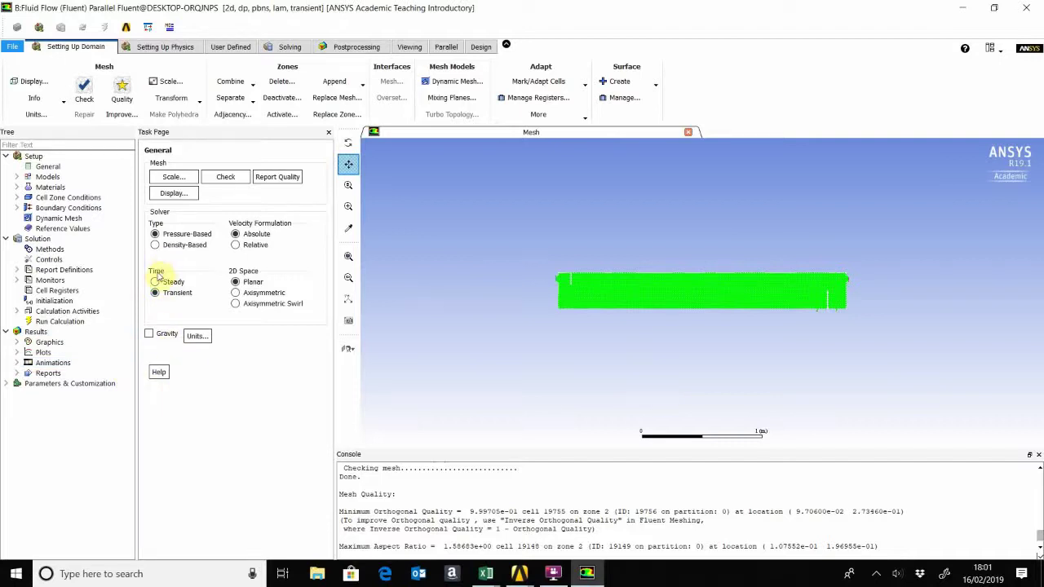
pyautogui.click(149, 334)
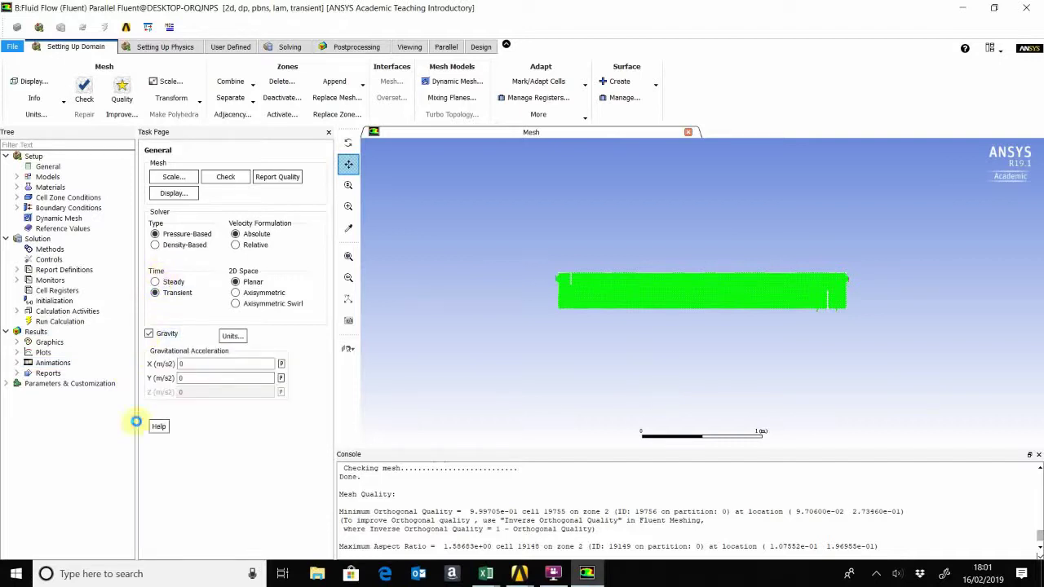
pyautogui.click(189, 377)
pyautogui.doubleClick(187, 377)
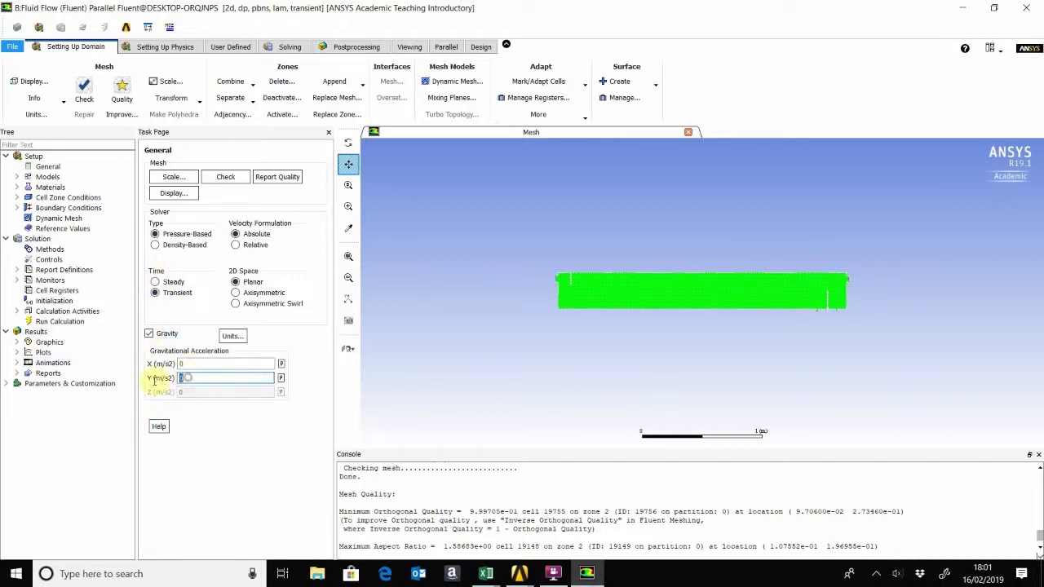
pyautogui.write('-9.81')
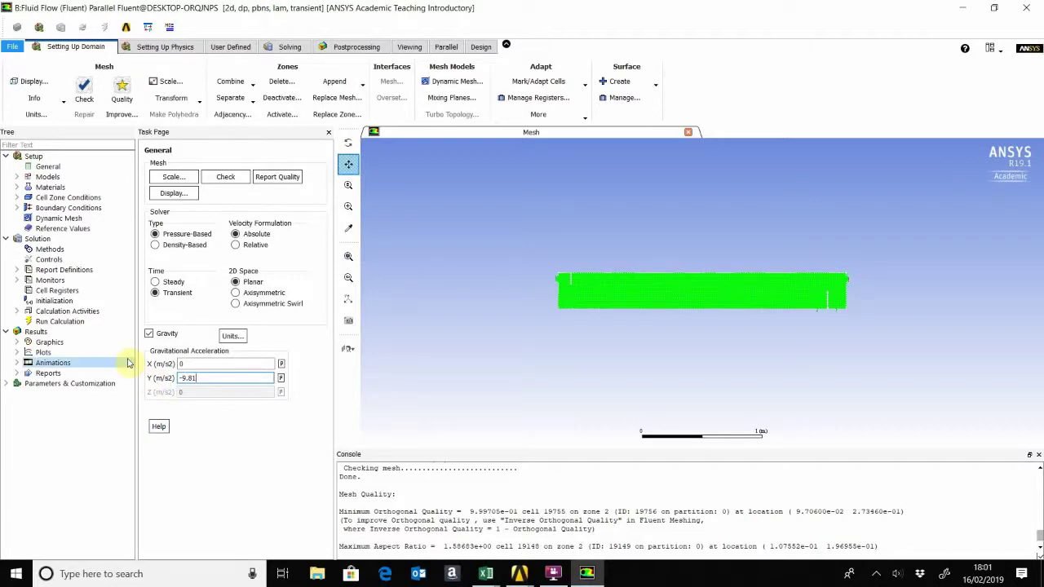
# Enable the Eulerian multiphase model with 3 phases and Implicit volume fraction formulation.
pyautogui.doubleClick(48, 177)
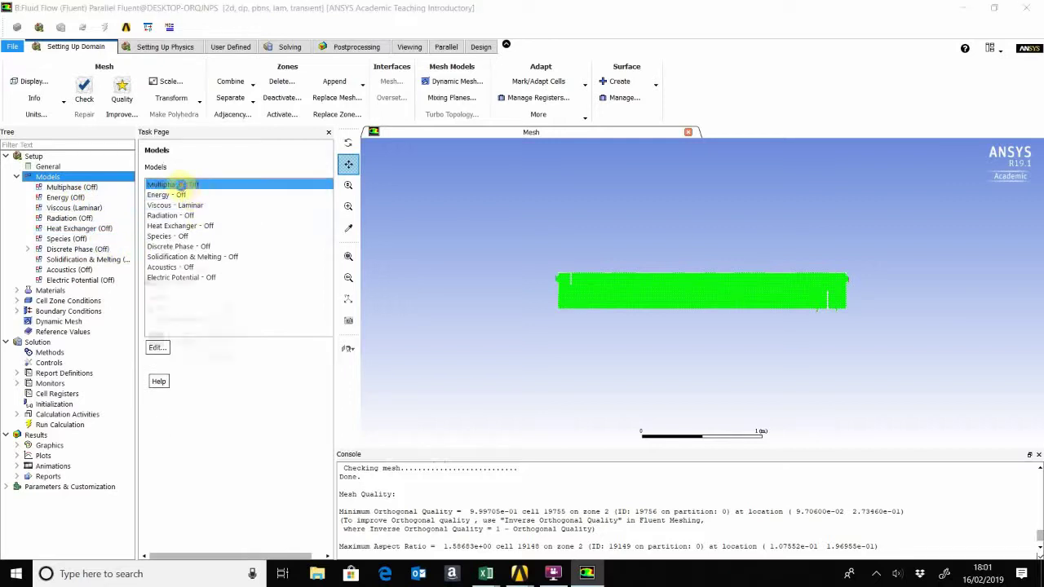
pyautogui.doubleClick(181, 186)
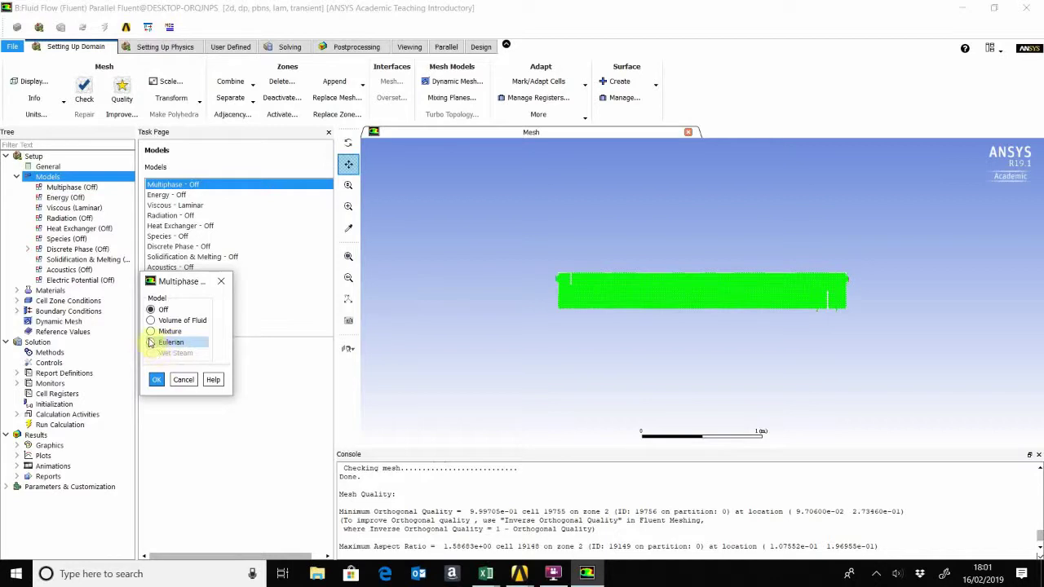
pyautogui.click(152, 344)
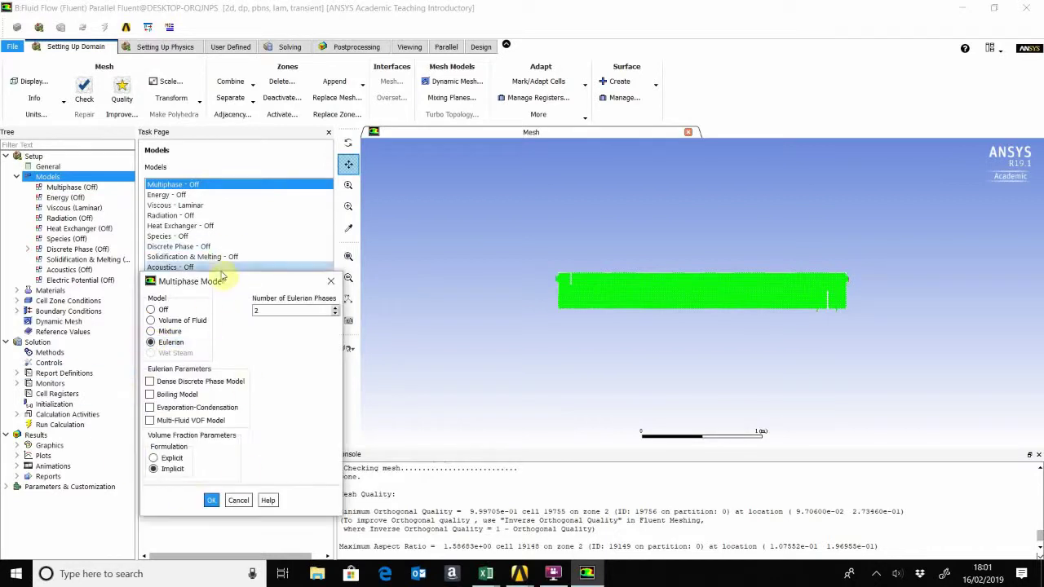
pyautogui.moveTo(225, 285); pyautogui.dragTo(276, 242)
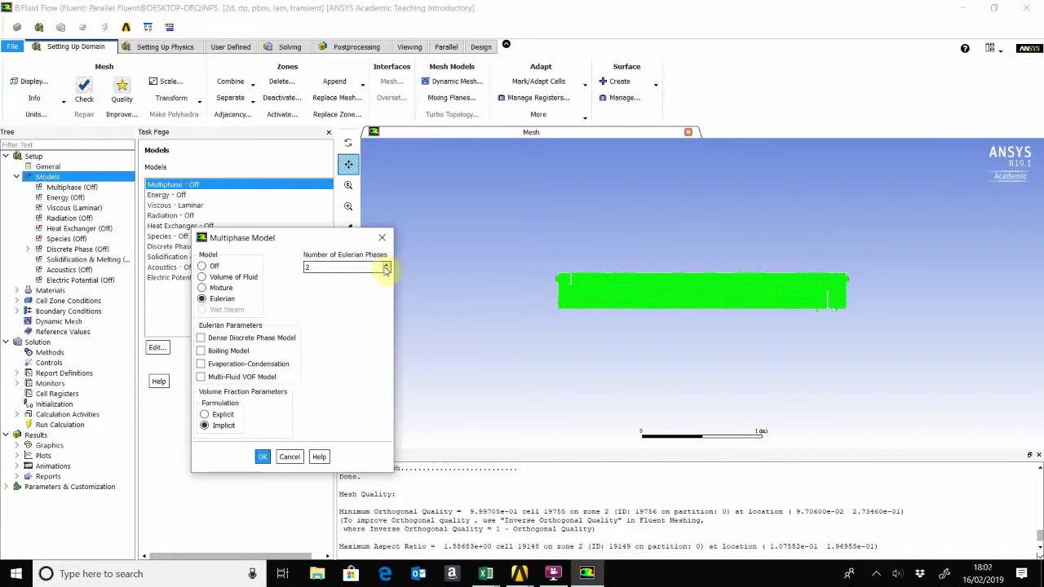
pyautogui.click(225, 430)
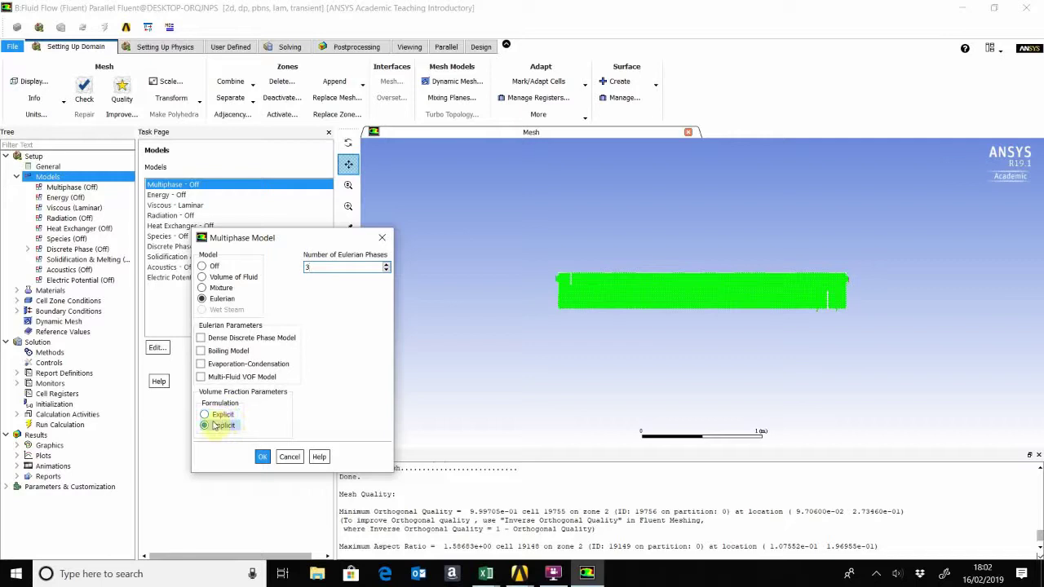
pyautogui.click(262, 458)
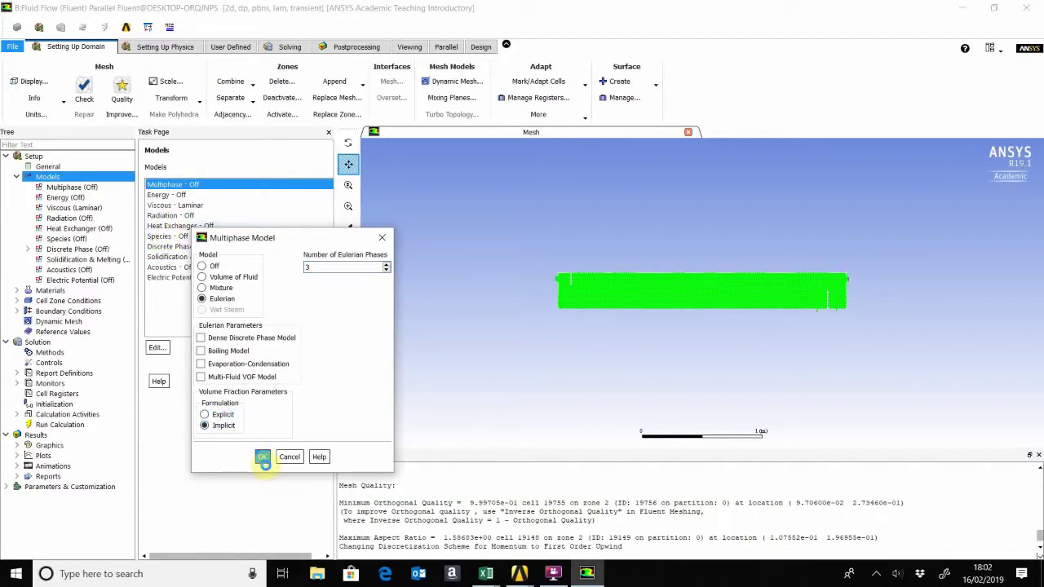
# Switch Viscous from Laminar to standard k-epsilon (2 eqn) with Standard Wall Functions and Mixture.
pyautogui.click(188, 205)
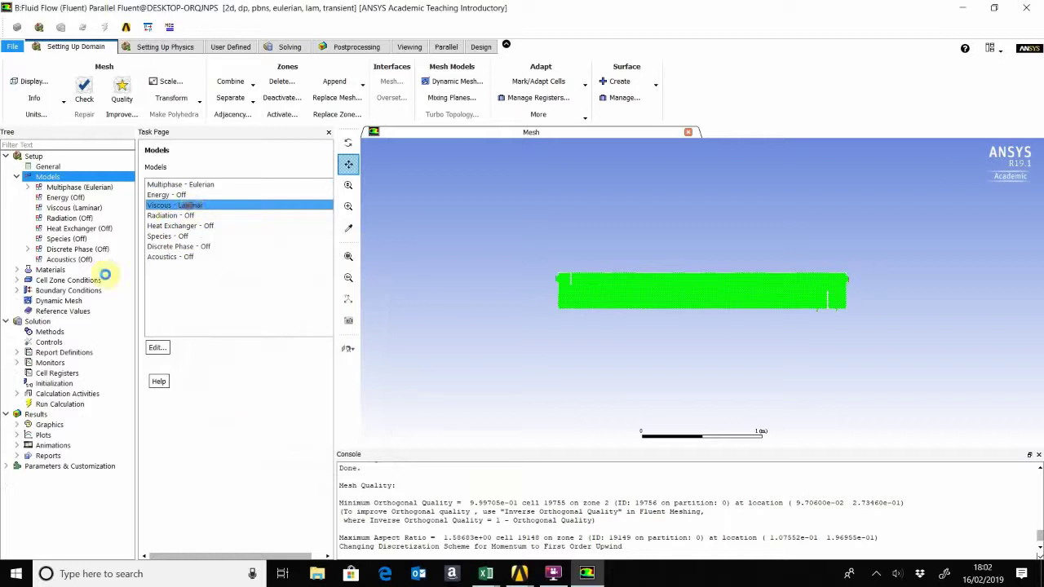
pyautogui.click(157, 347)
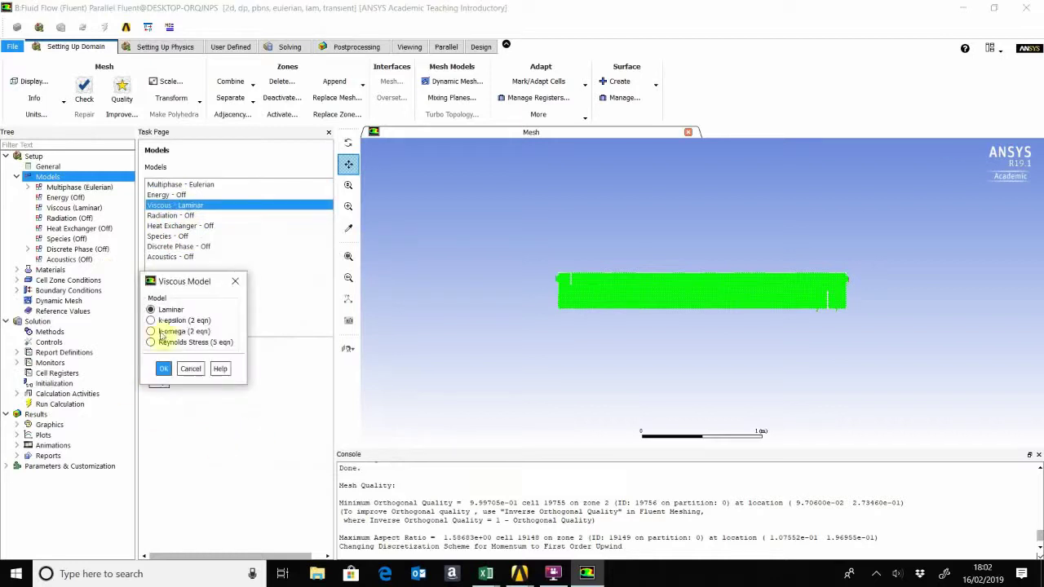
pyautogui.click(169, 320)
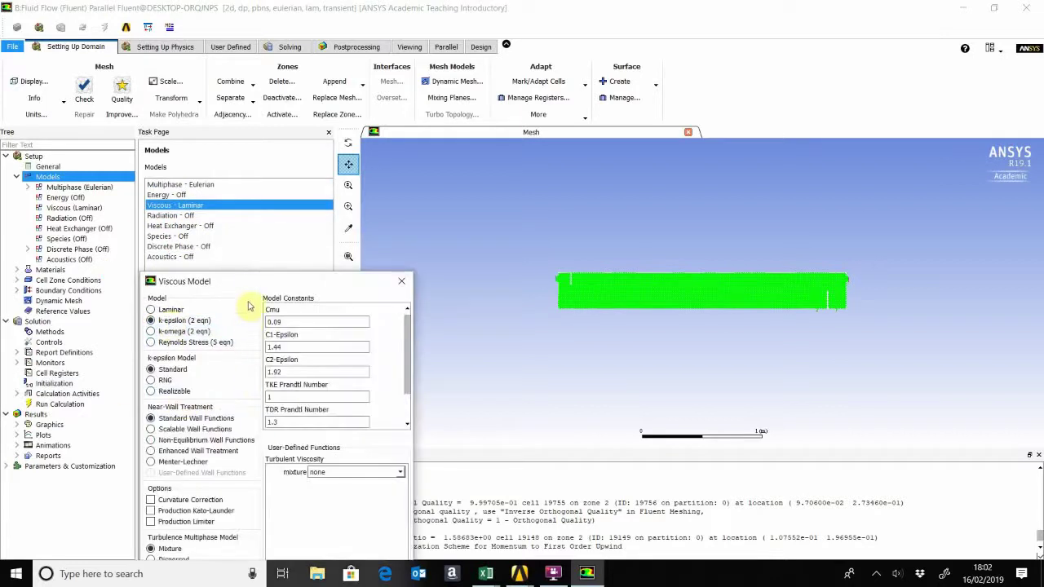
pyautogui.moveTo(249, 287); pyautogui.dragTo(268, 194)
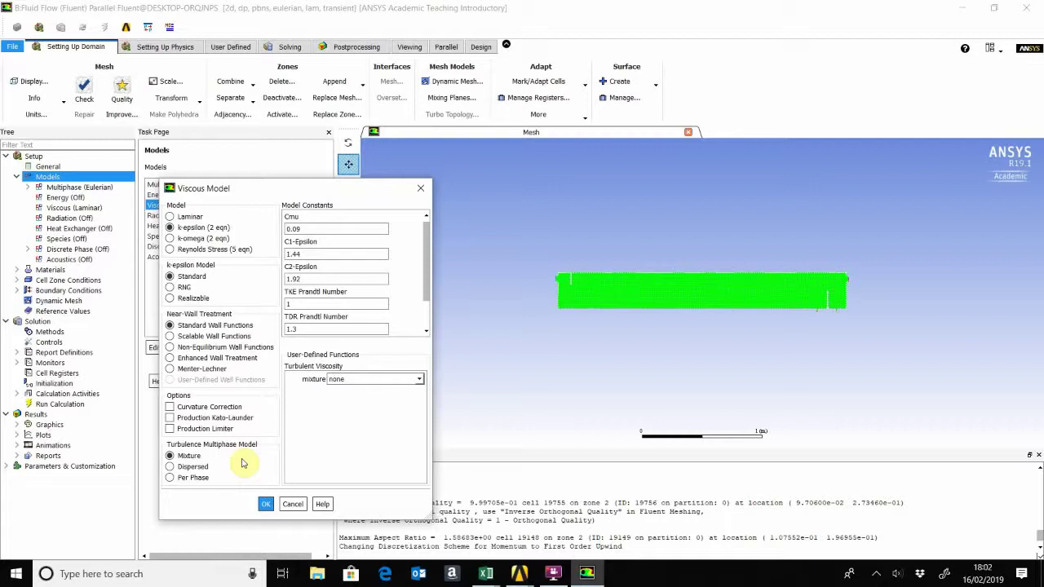
pyautogui.click(266, 505)
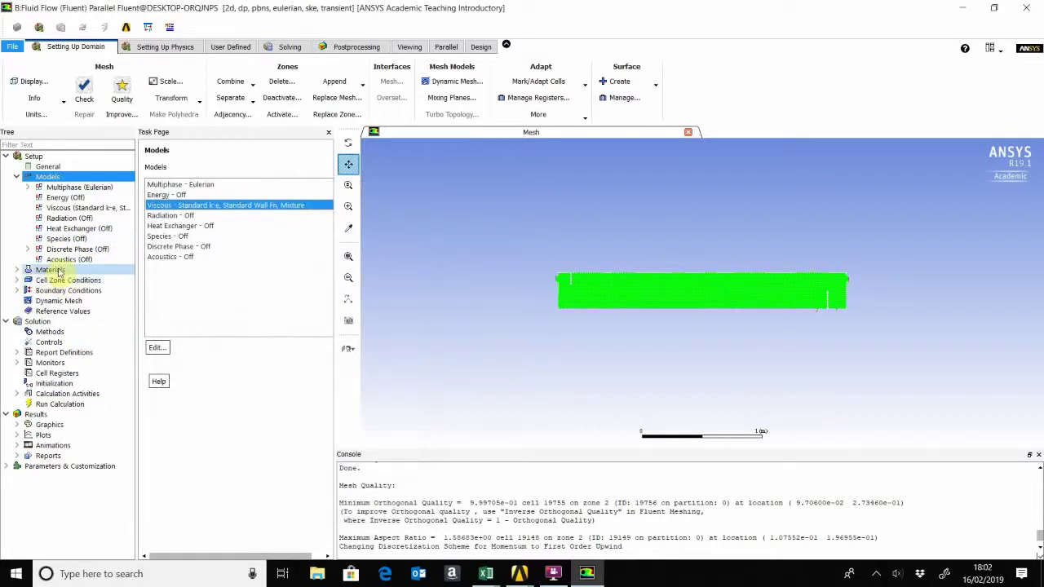
# Copy water-liquid from the Fluent materials database into the case and locate kerosene-liquid.
pyautogui.doubleClick(59, 272)
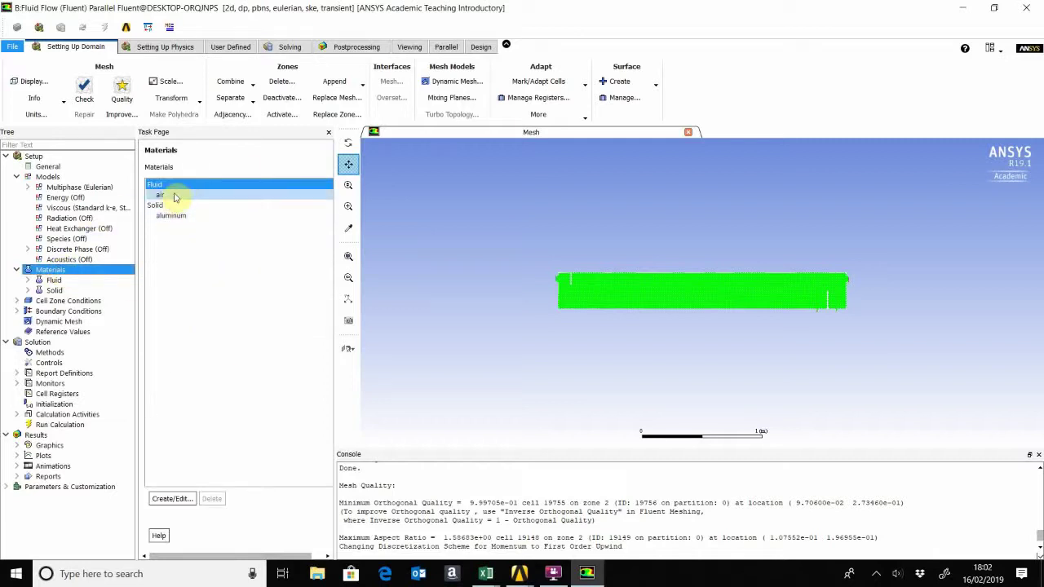
pyautogui.click(170, 499)
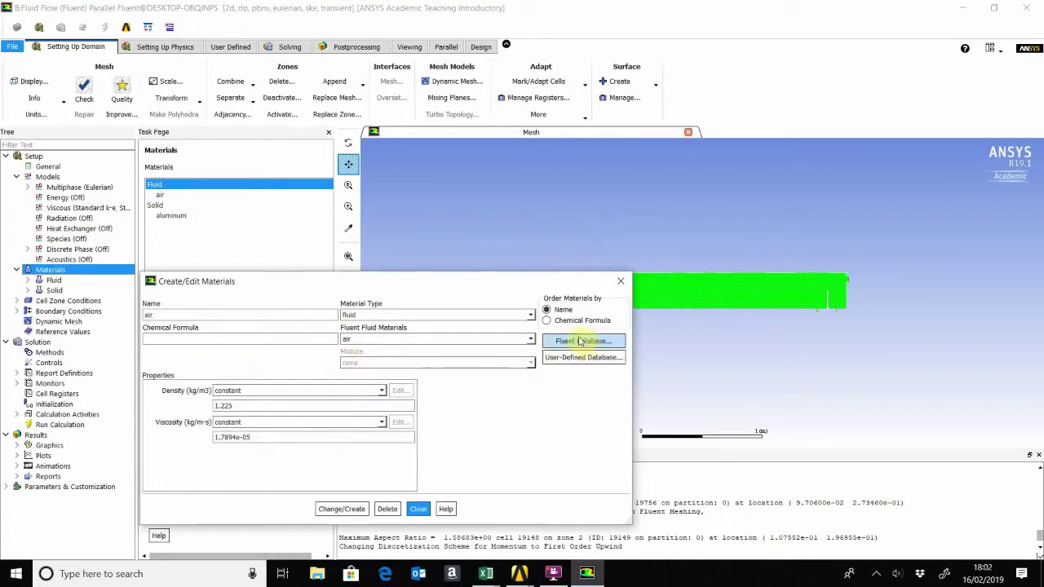
pyautogui.click(580, 341)
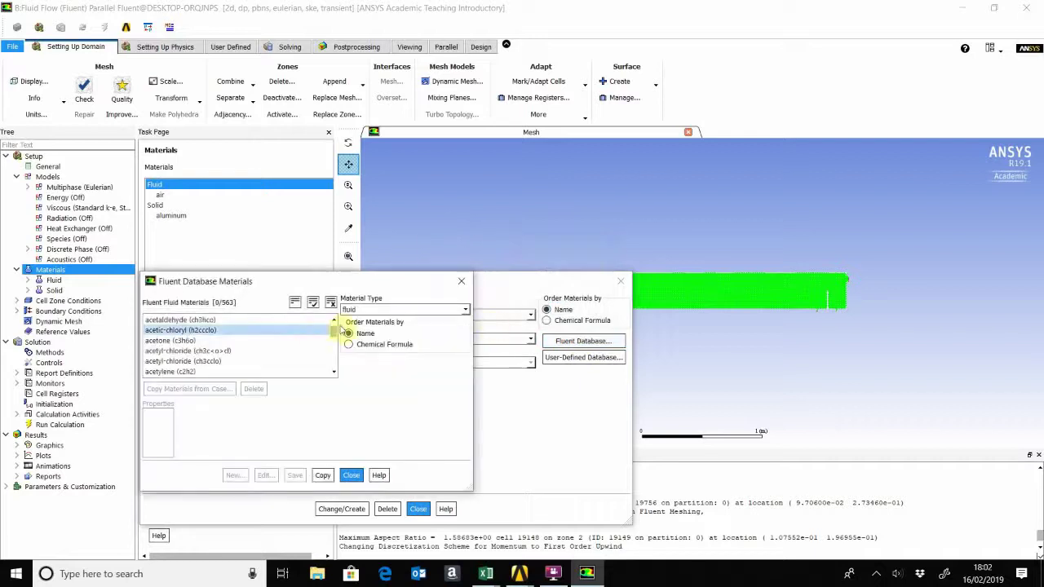
pyautogui.moveTo(333, 333); pyautogui.dragTo(342, 385)
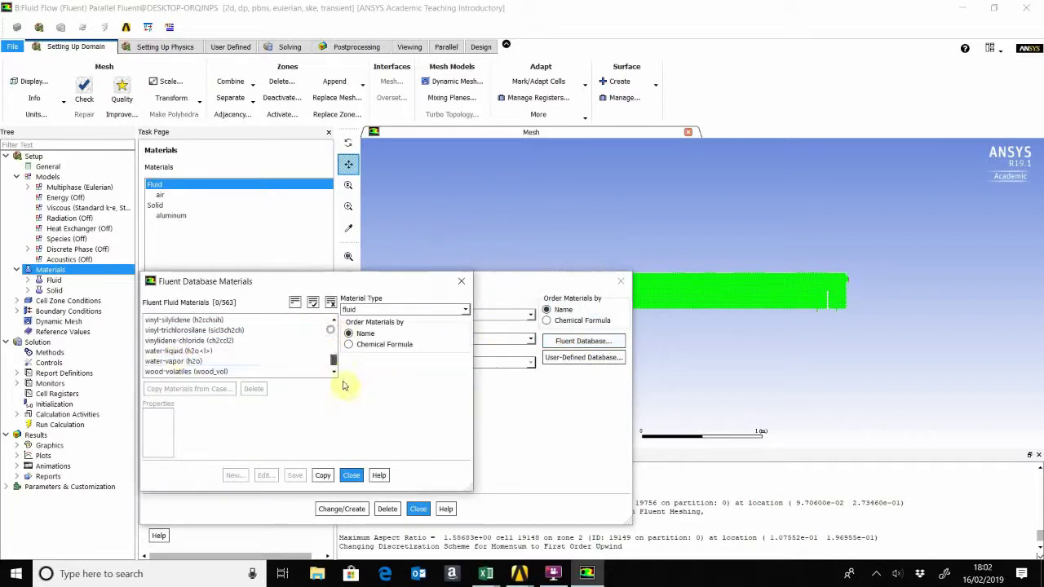
pyautogui.click(176, 351)
pyautogui.moveTo(269, 289); pyautogui.dragTo(279, 228)
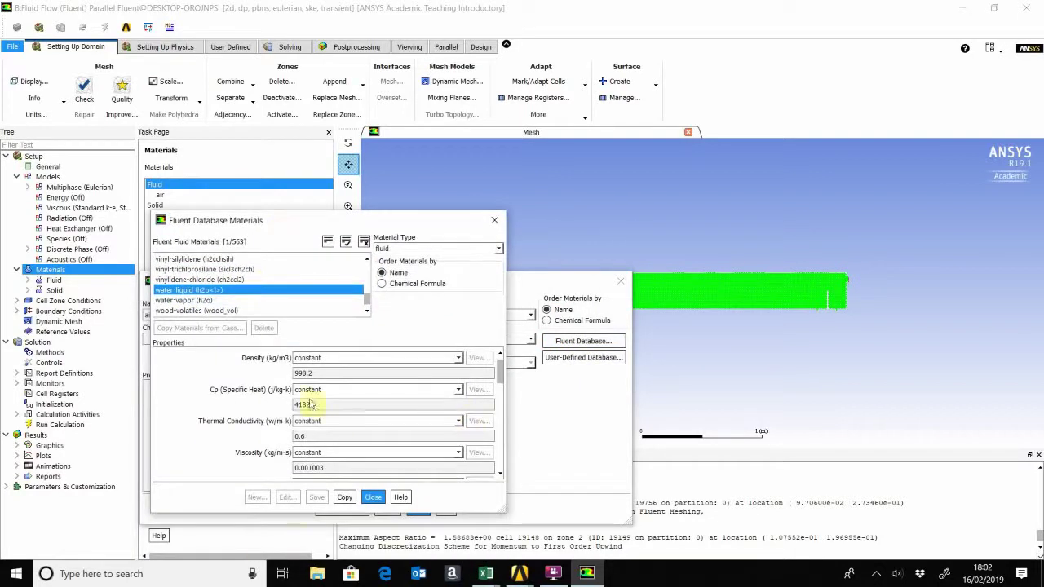
pyautogui.click(344, 497)
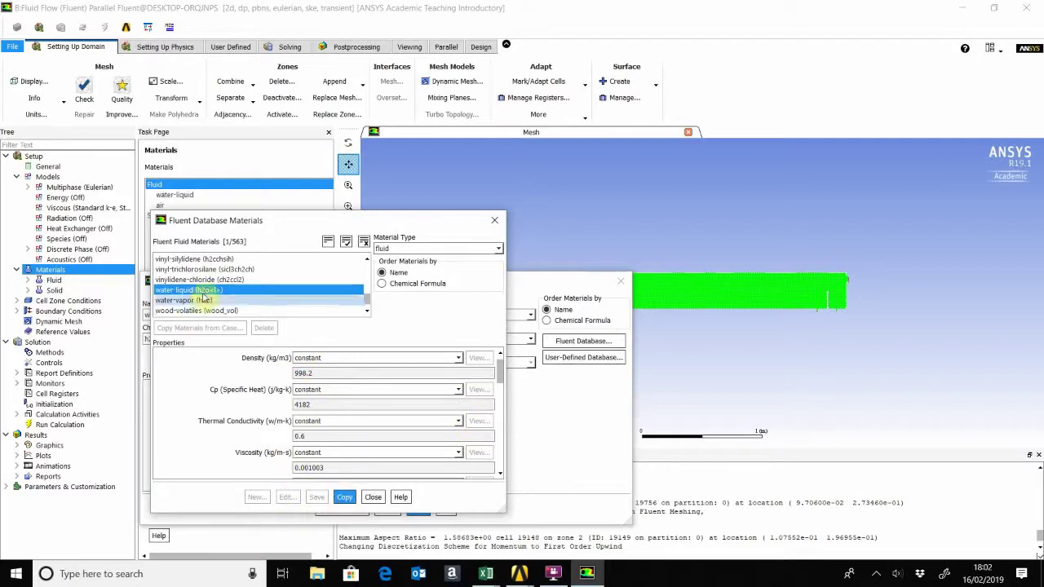
pyautogui.press('k')
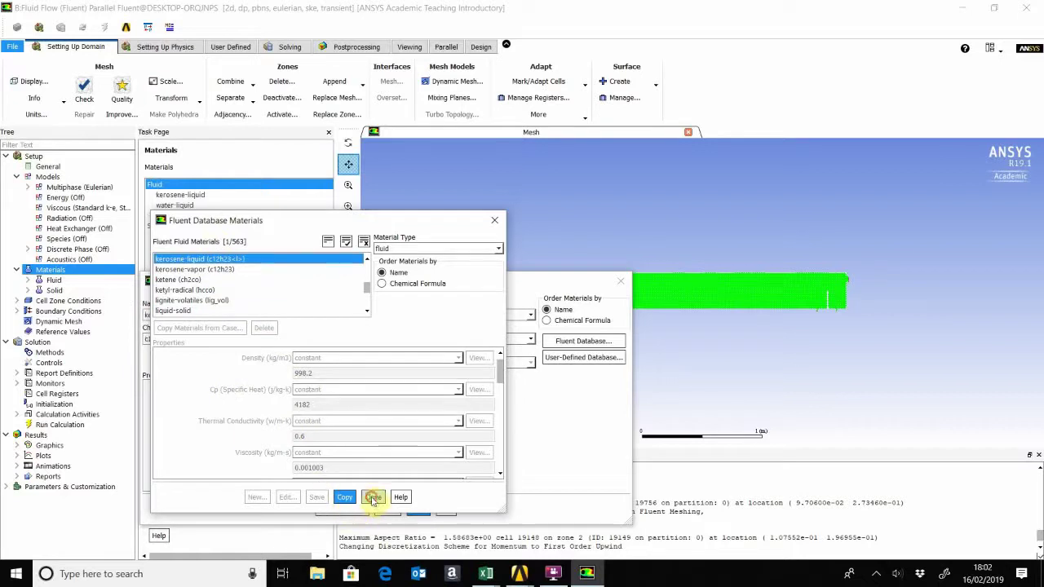
# Copy kerosene-liquid and set its density to 800 kg/m3 and viscosity to 0.1615 kg/m-s.
pyautogui.click(344, 497)
pyautogui.doubleClick(221, 406)
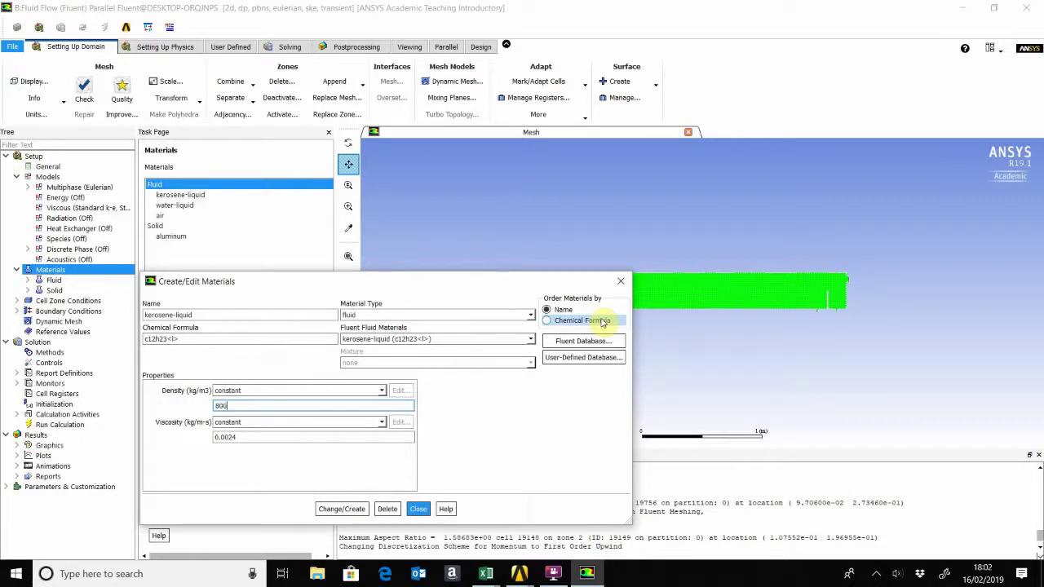
pyautogui.write('800')
pyautogui.doubleClick(221, 437)
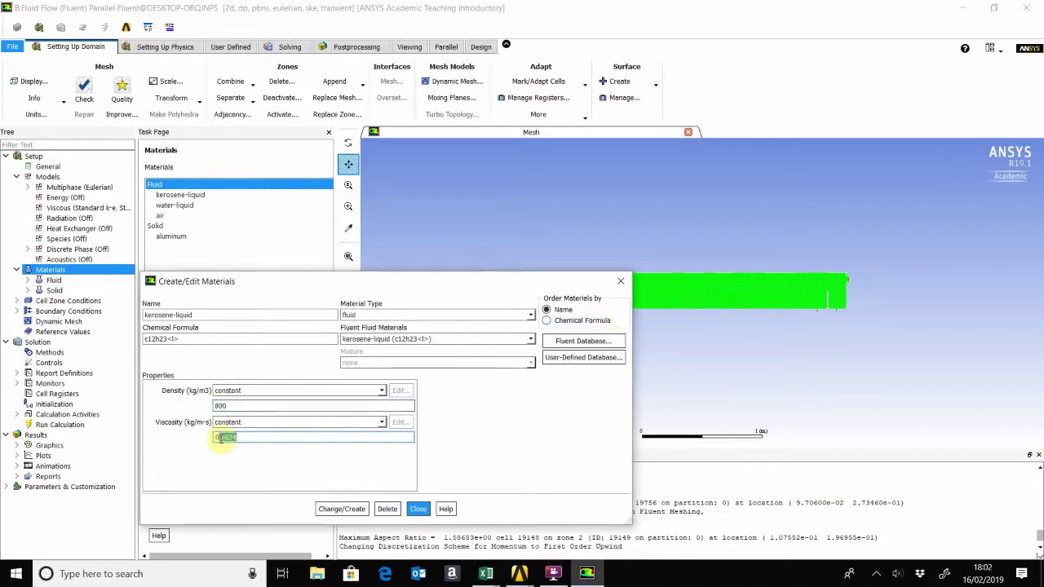
pyautogui.moveTo(237, 438); pyautogui.dragTo(215, 437)
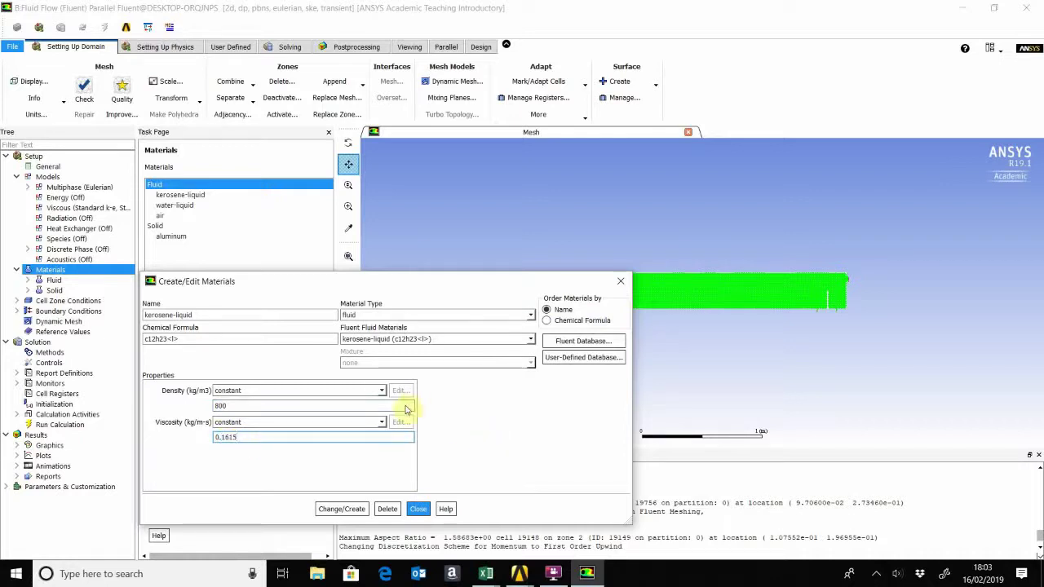
pyautogui.click(346, 510)
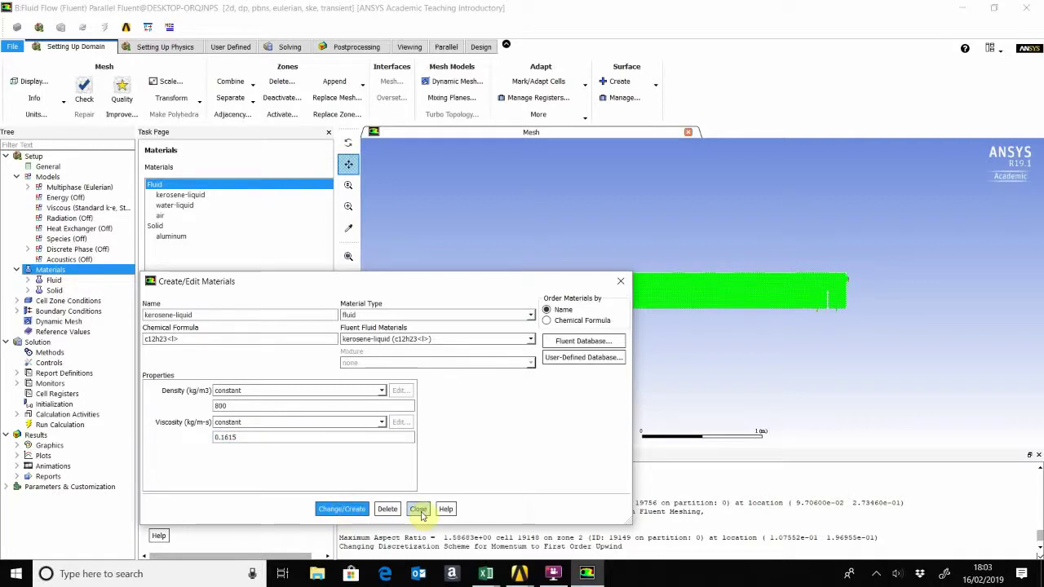
pyautogui.click(419, 510)
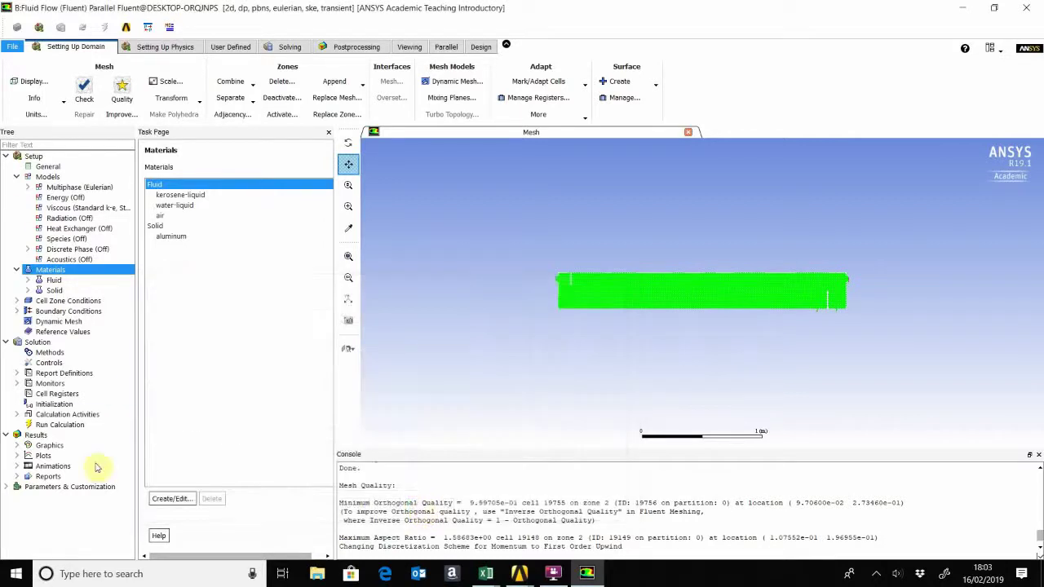
# Rename primary phase phase-1 to gas, keeping air as its material, then select phase-2.
pyautogui.click(162, 47)
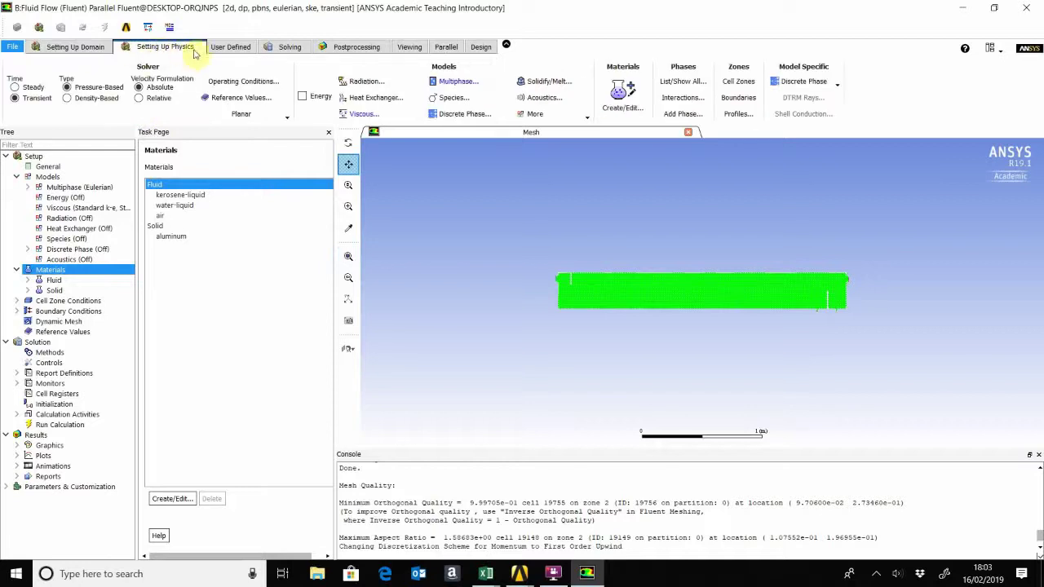
pyautogui.click(680, 82)
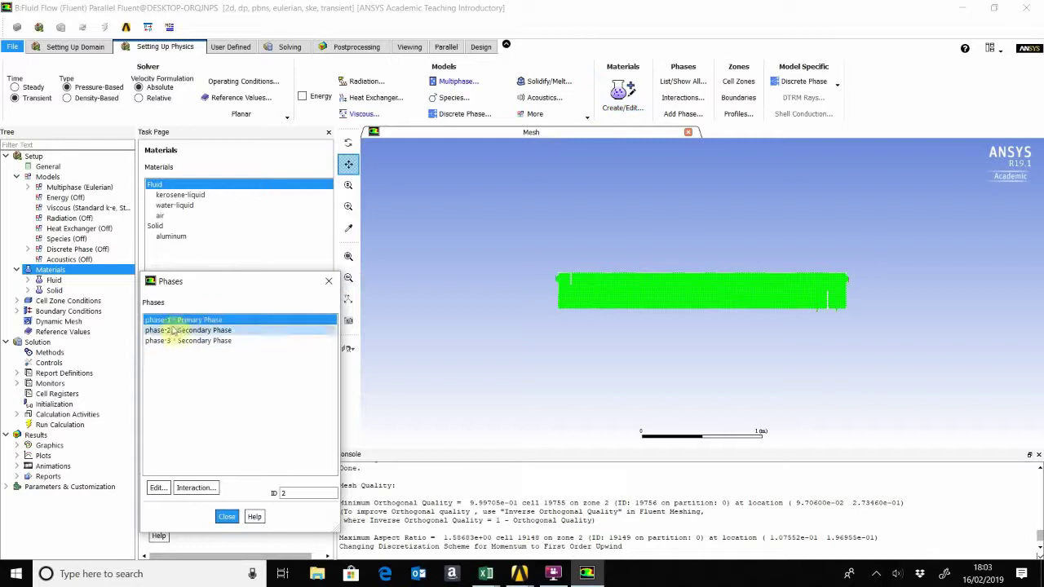
pyautogui.click(158, 487)
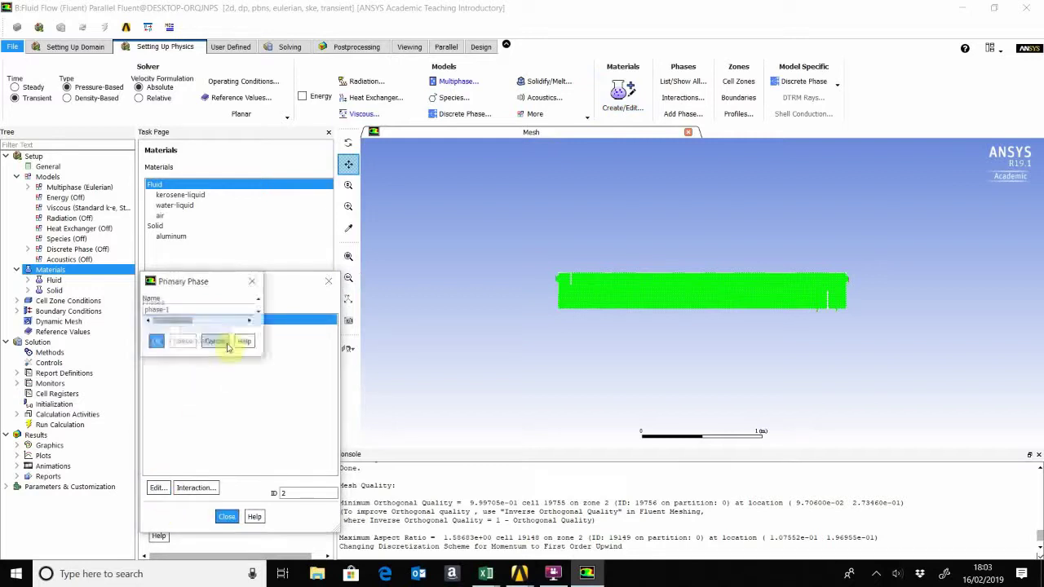
pyautogui.moveTo(207, 309); pyautogui.dragTo(88, 307)
pyautogui.write('gas')
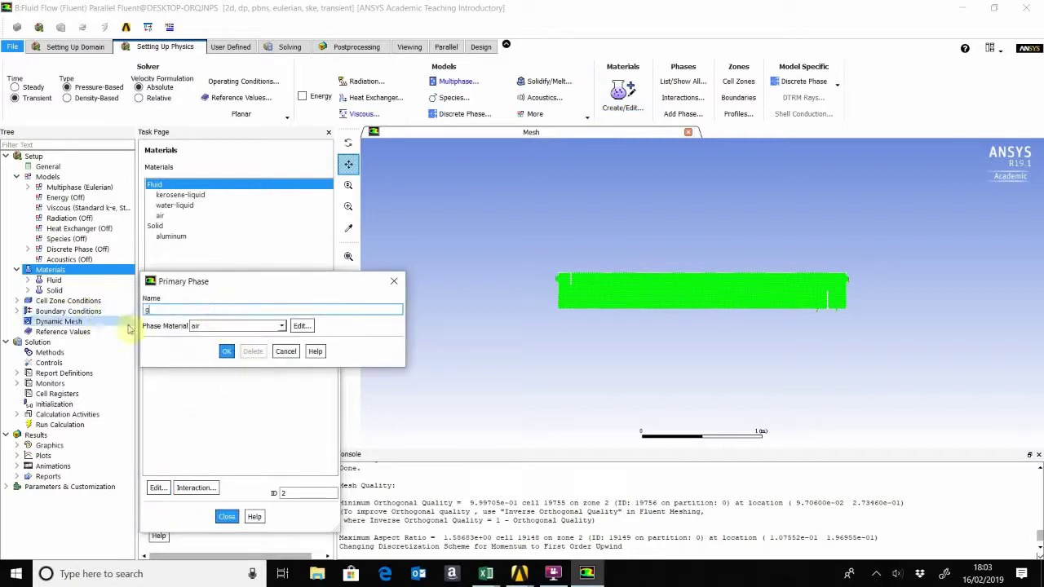
pyautogui.click(225, 351)
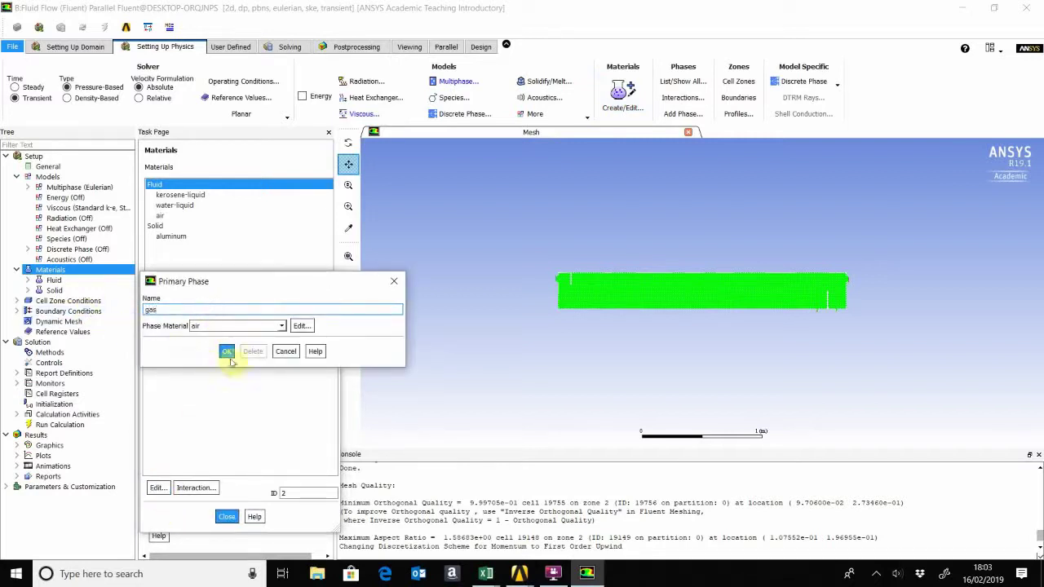
pyautogui.click(183, 330)
pyautogui.click(159, 488)
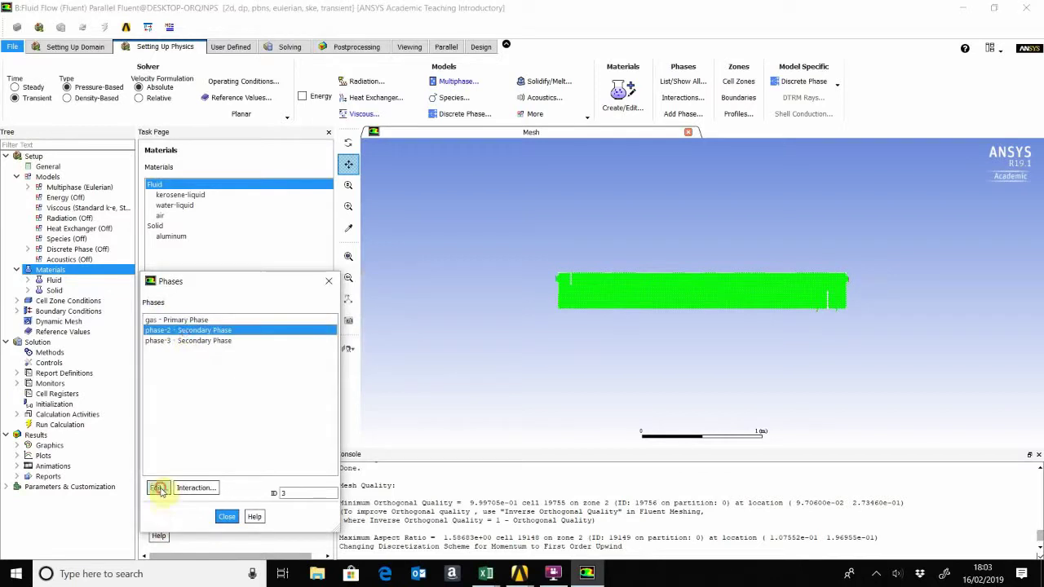
# Name phase-2 water, assign water-liquid as its material, and set diameter to 5e-04 m.
pyautogui.moveTo(204, 308); pyautogui.dragTo(82, 312)
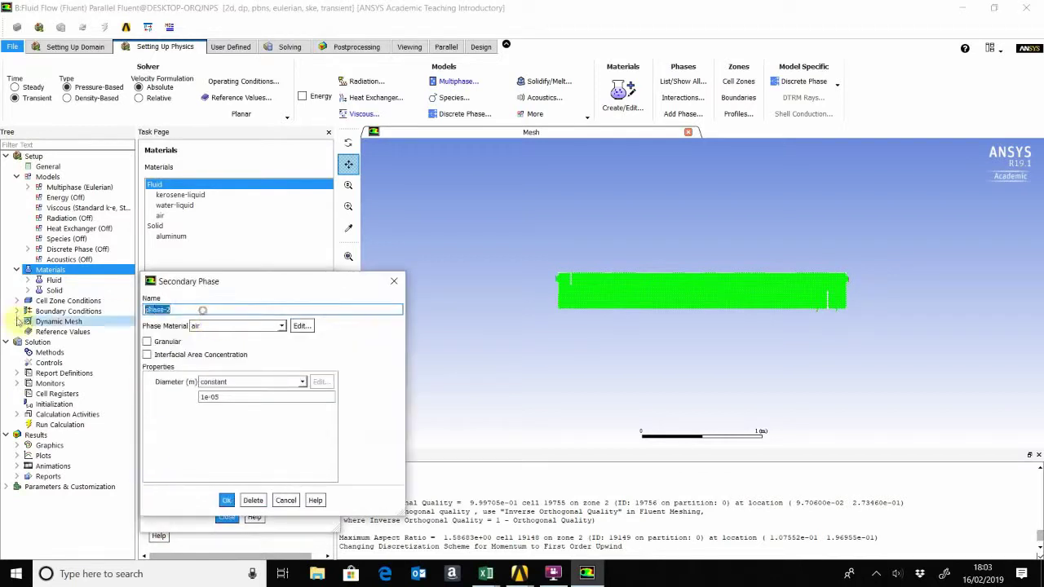
pyautogui.write('water')
pyautogui.click(236, 325)
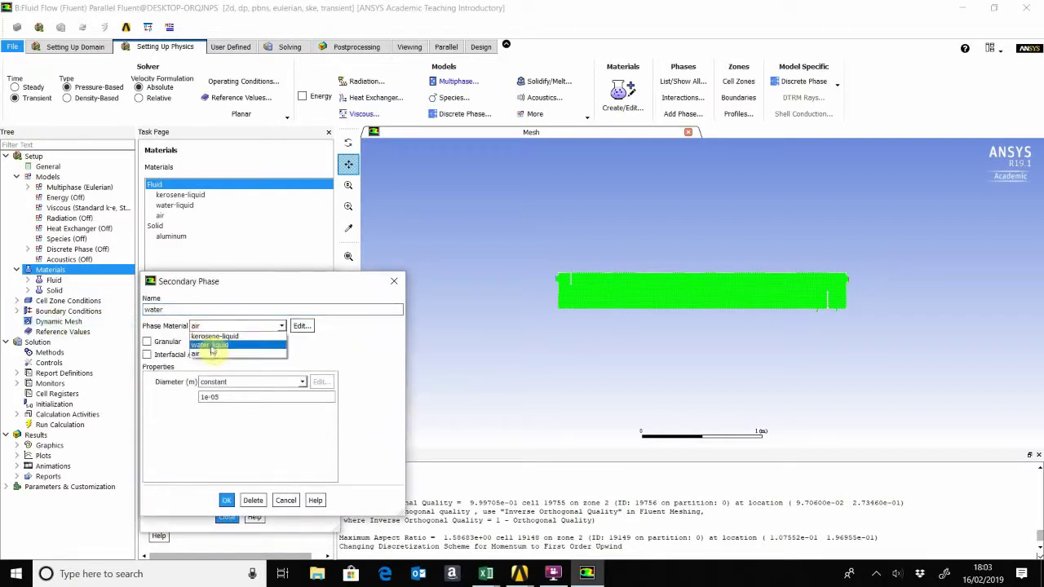
pyautogui.click(212, 352)
pyautogui.doubleClick(231, 398)
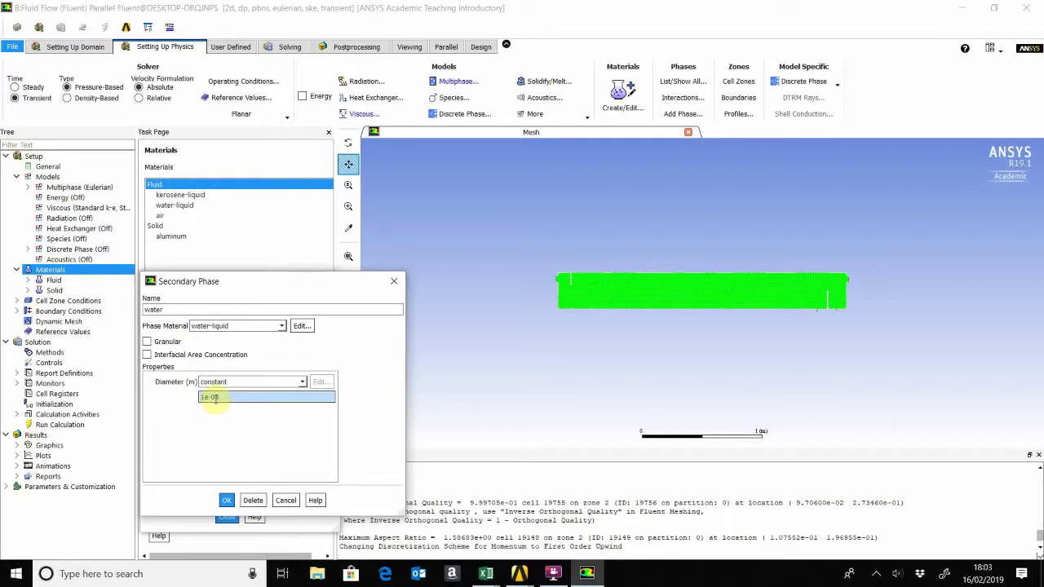
pyautogui.click(215, 398)
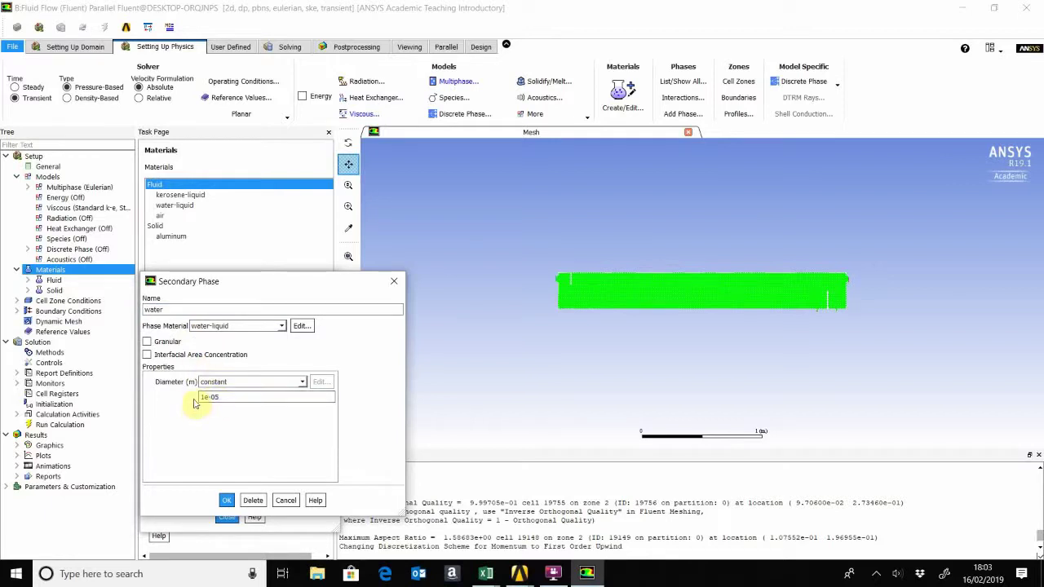
pyautogui.moveTo(228, 398); pyautogui.dragTo(186, 398)
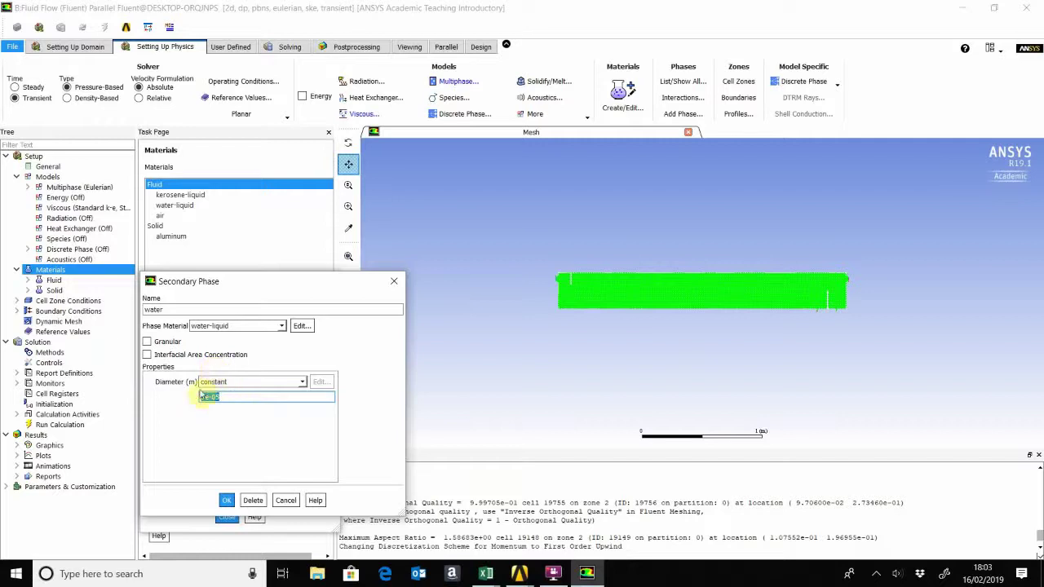
pyautogui.moveTo(208, 397); pyautogui.dragTo(181, 398)
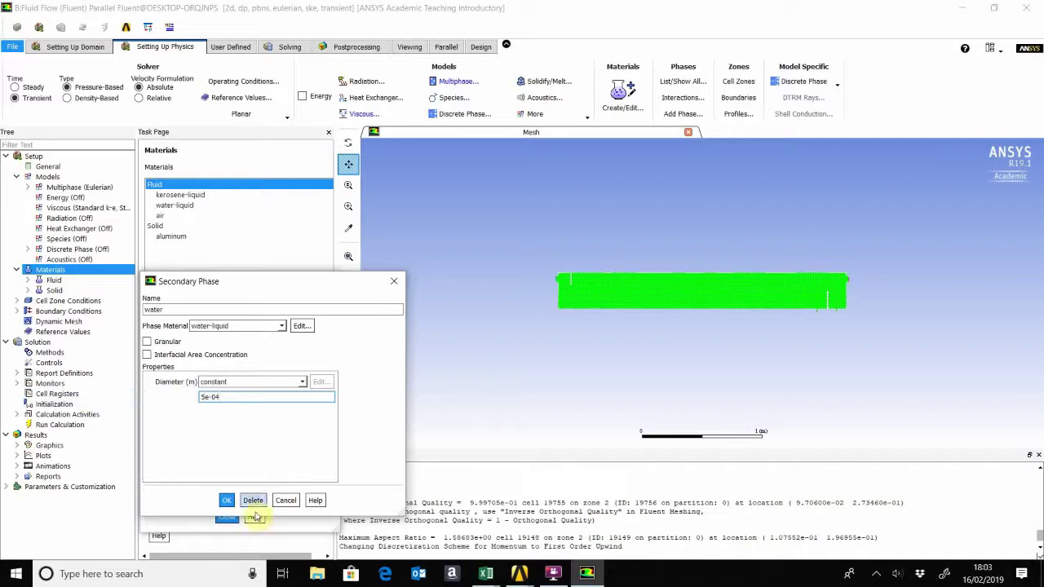
pyautogui.click(227, 501)
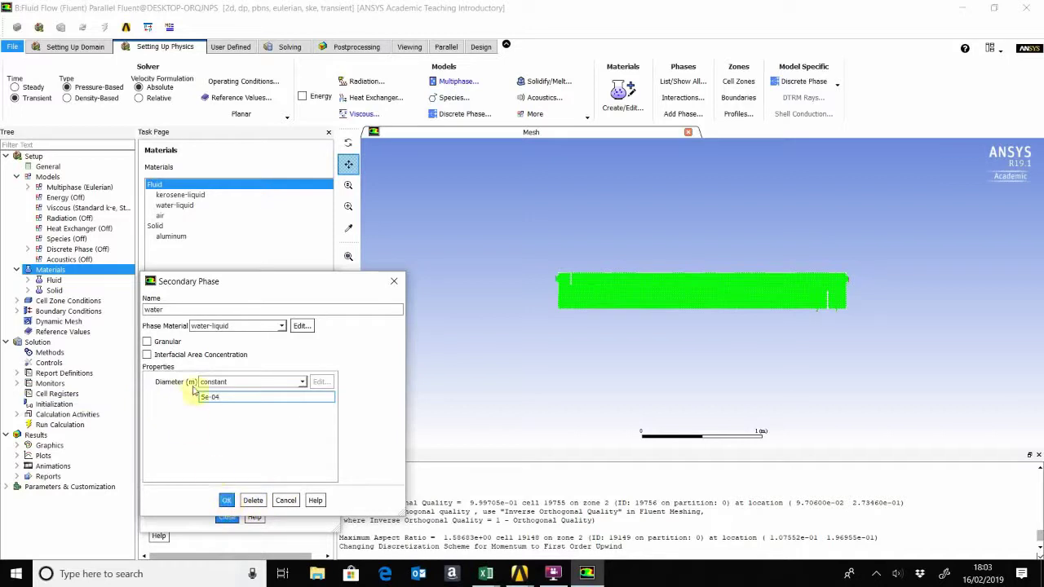
pyautogui.click(229, 500)
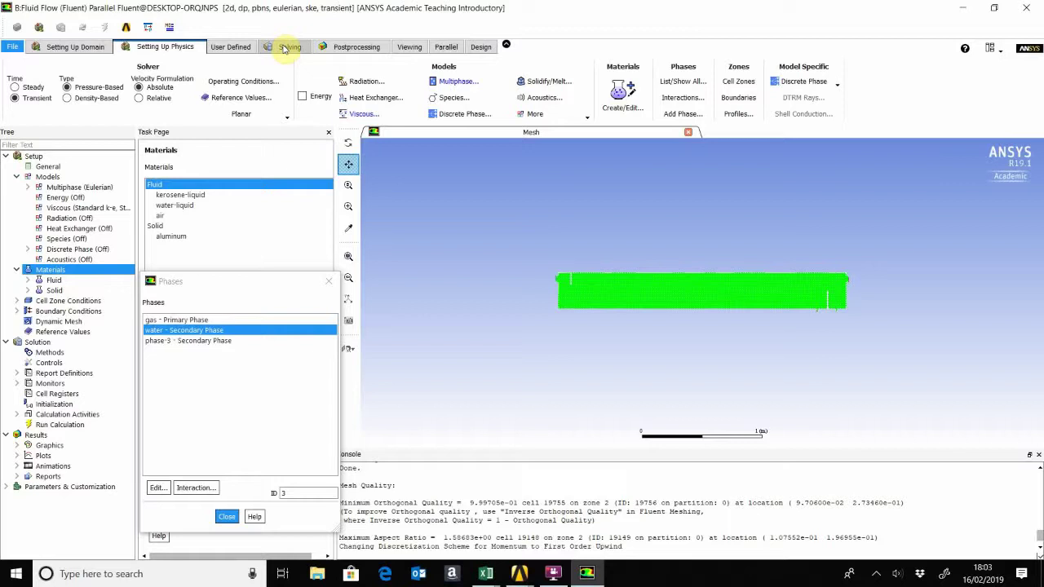
# Set the length unit to mm in the Units dialog.
pyautogui.click(231, 47)
pyautogui.click(30, 97)
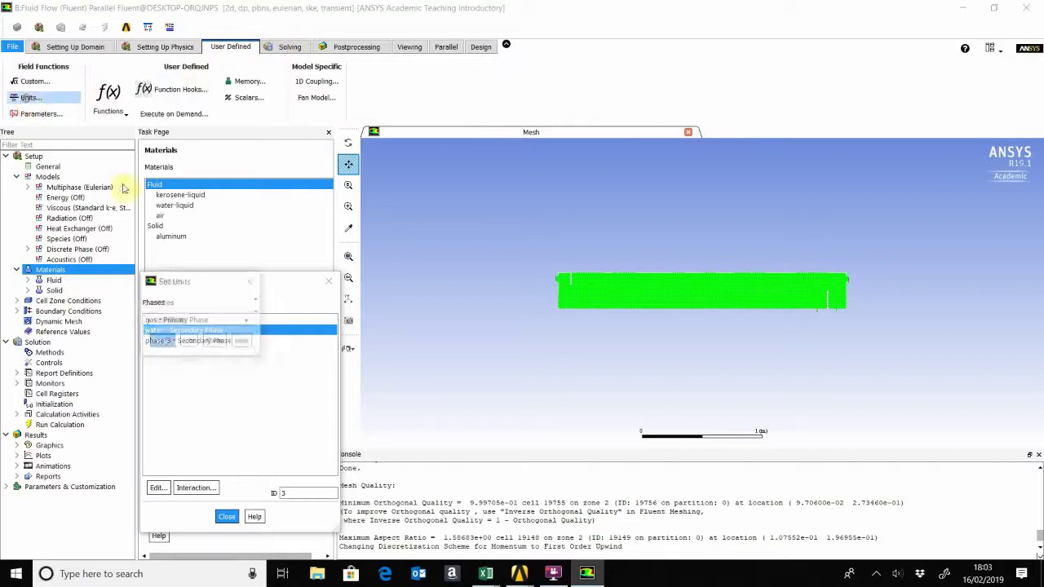
pyautogui.click(273, 361)
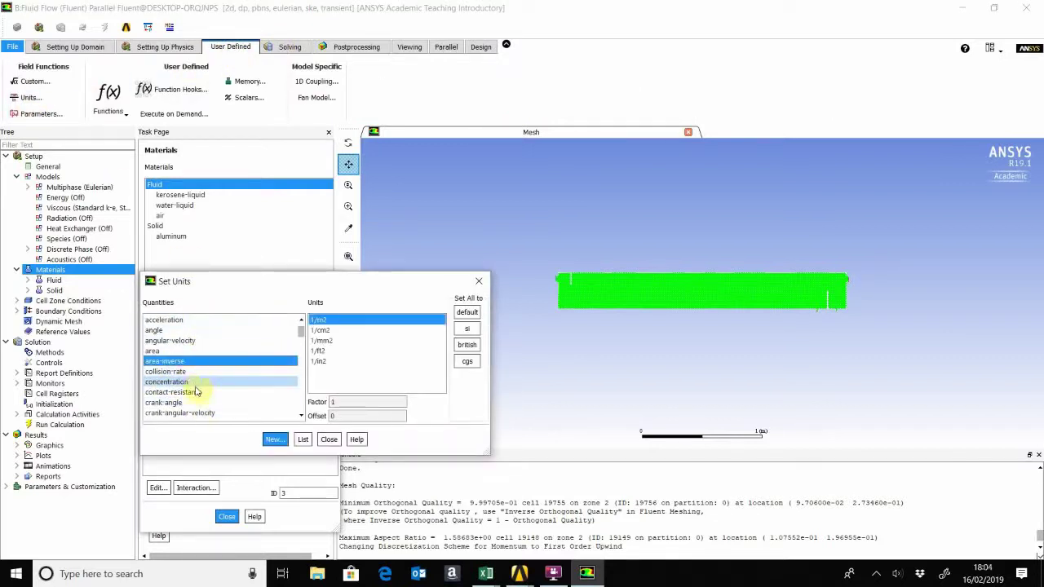
pyautogui.scroll(-7, 196, 392)
pyautogui.click(173, 414)
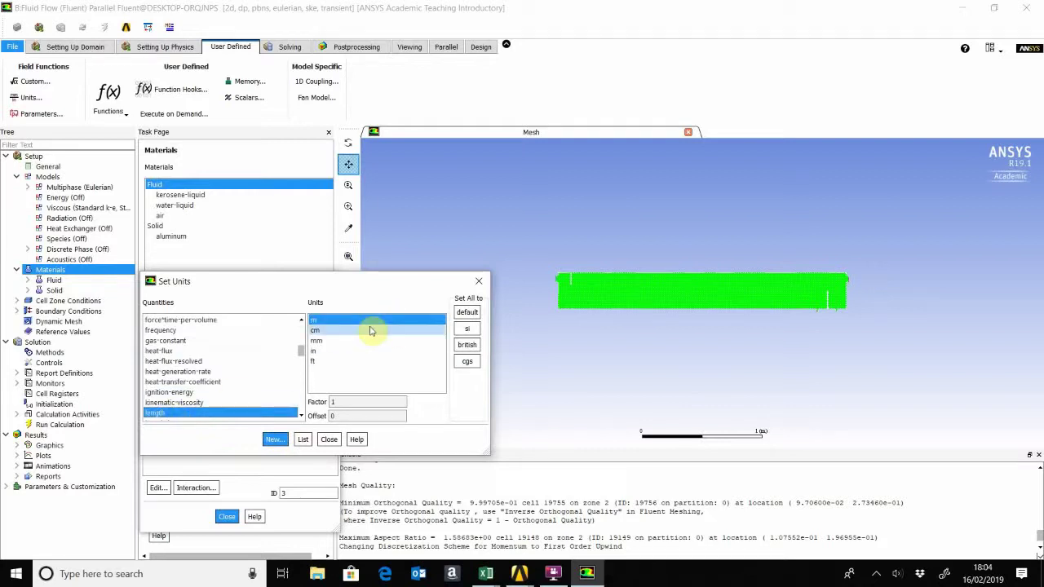
pyautogui.click(371, 340)
pyautogui.click(328, 438)
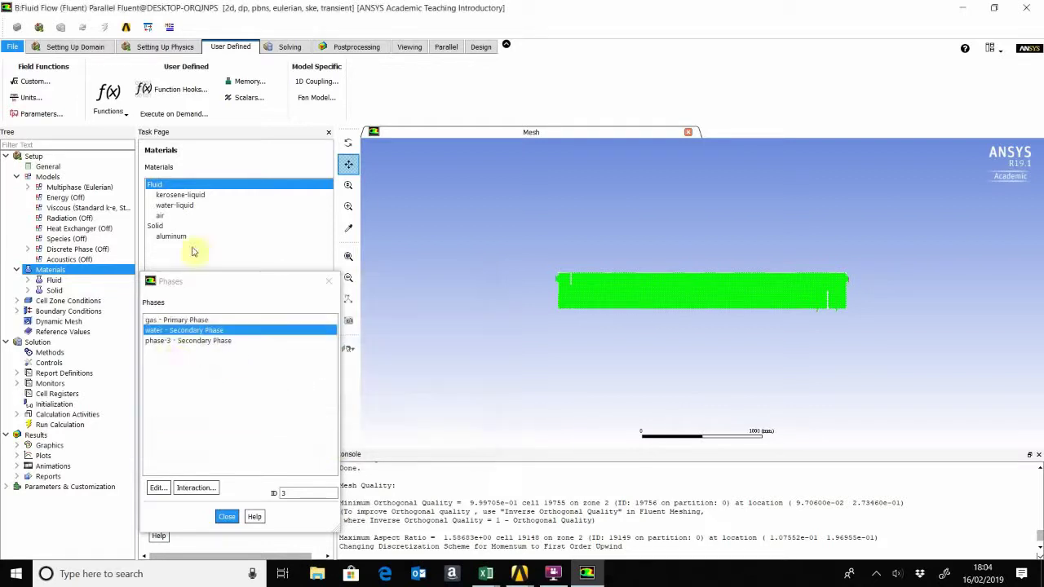
# Rename phase-3 to oil with kerosene-liquid material and a 0.5 mm diameter.
pyautogui.click(177, 346)
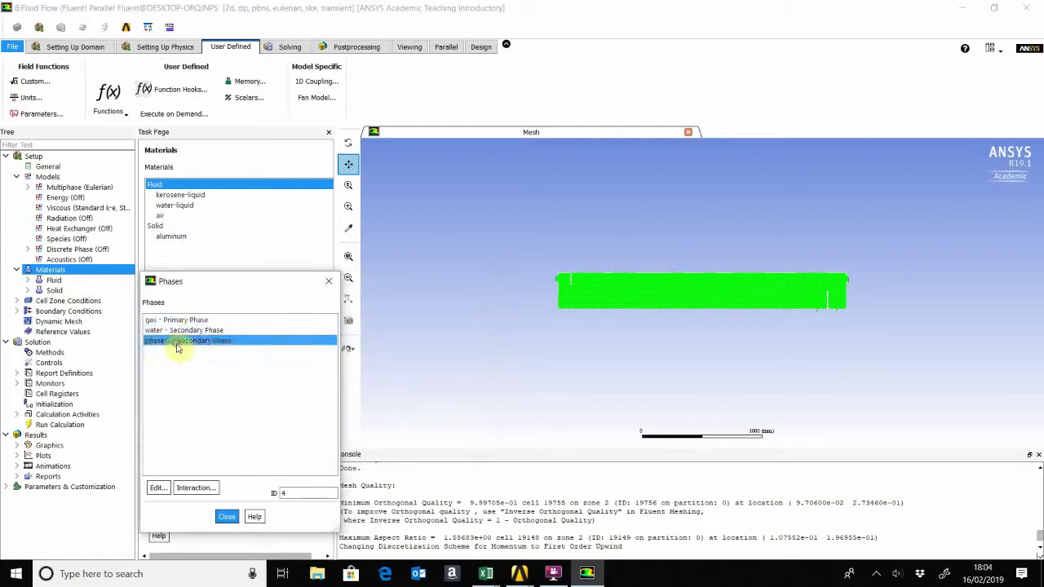
pyautogui.click(158, 487)
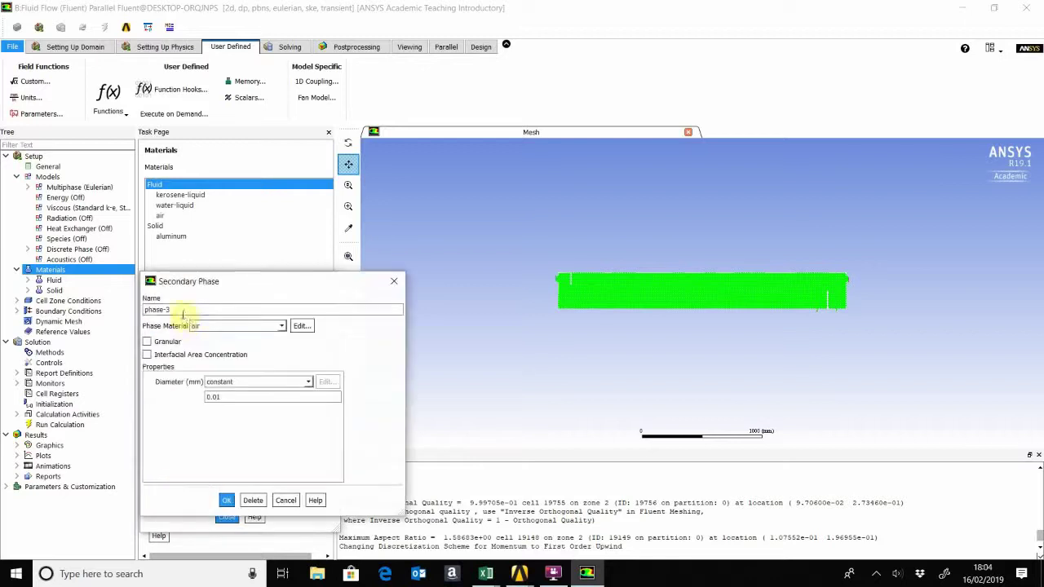
pyautogui.tripleClick(183, 311)
pyautogui.write('oil')
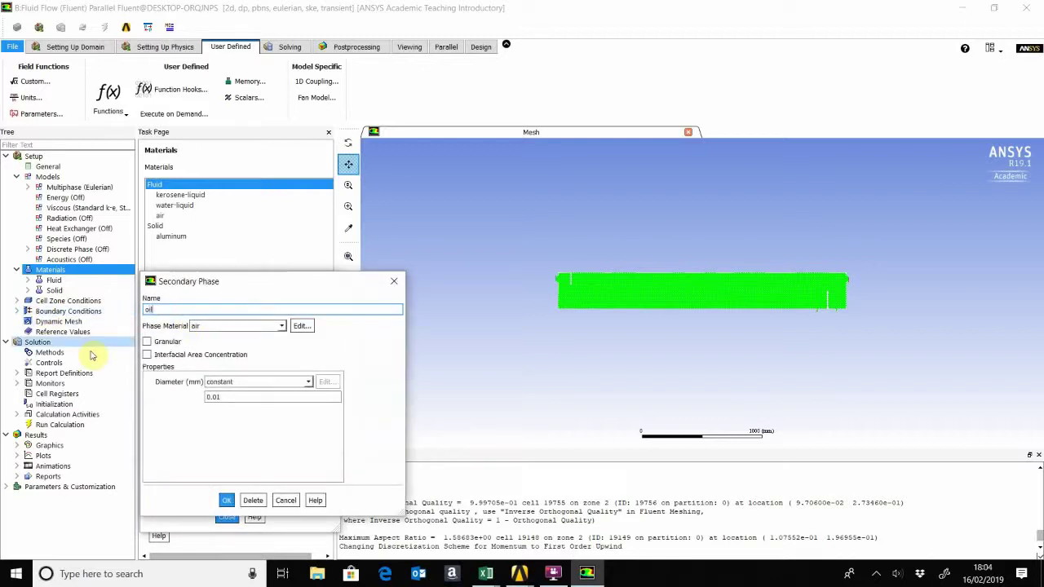
pyautogui.click(233, 326)
pyautogui.click(224, 337)
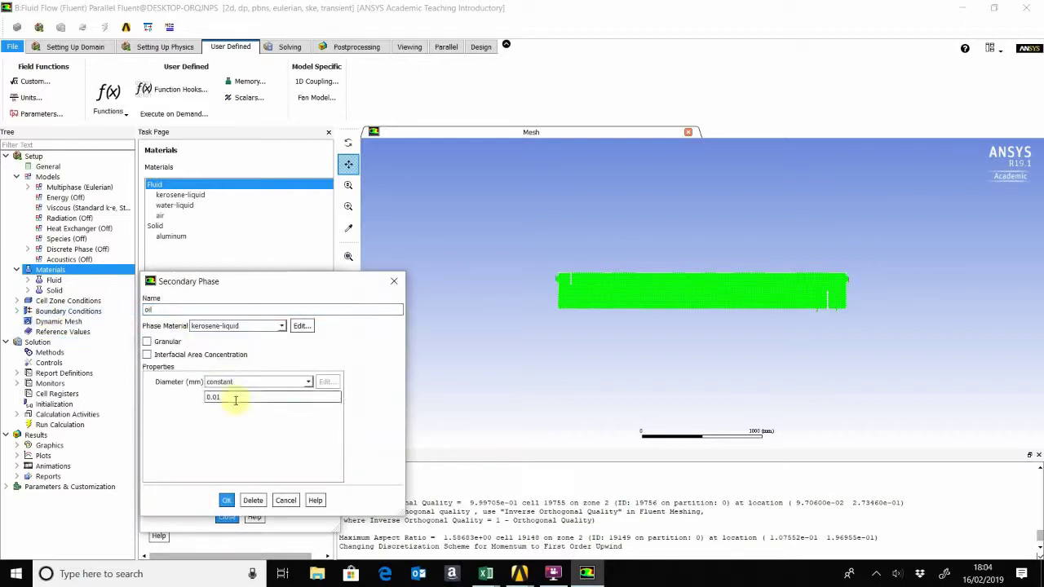
pyautogui.click(234, 398)
pyautogui.press('BackSpace')
pyautogui.write('5')
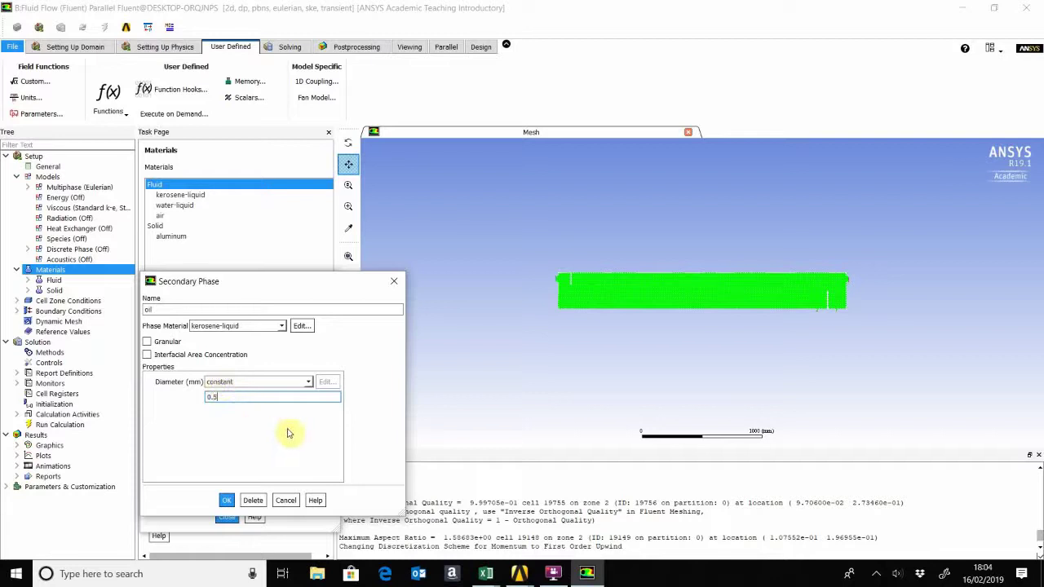
pyautogui.click(228, 502)
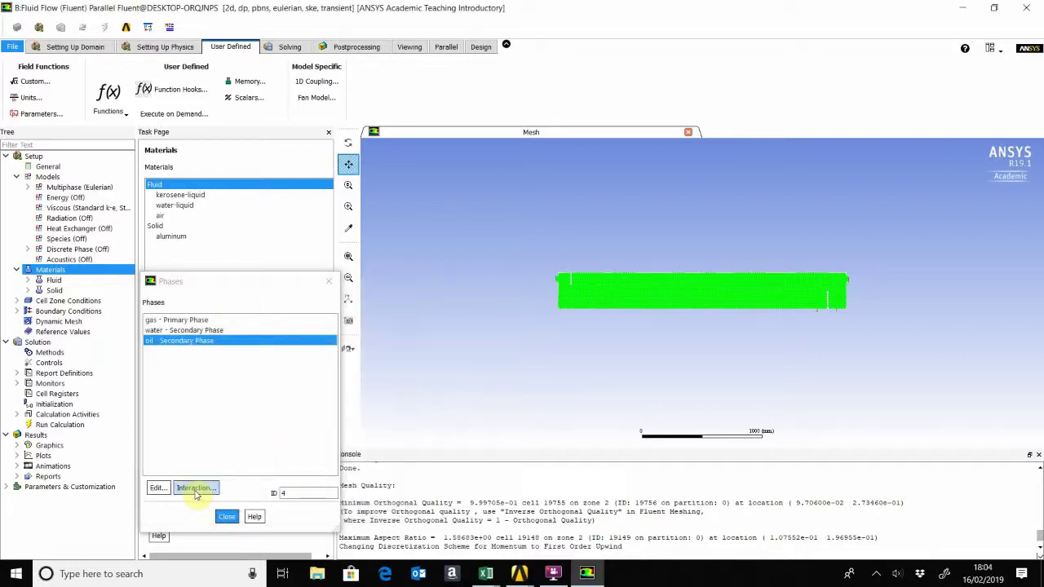
pyautogui.click(197, 489)
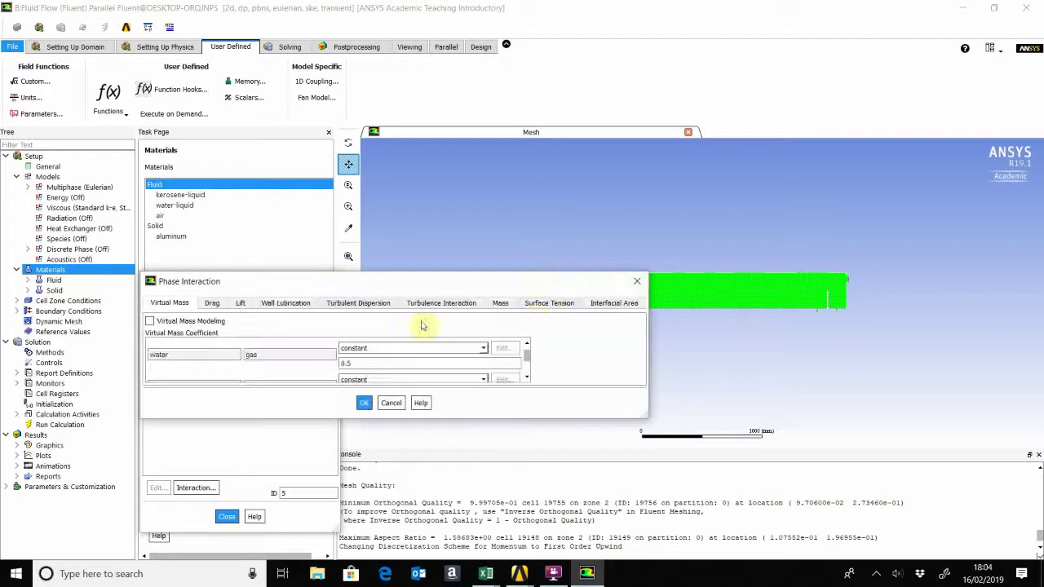
pyautogui.click(547, 304)
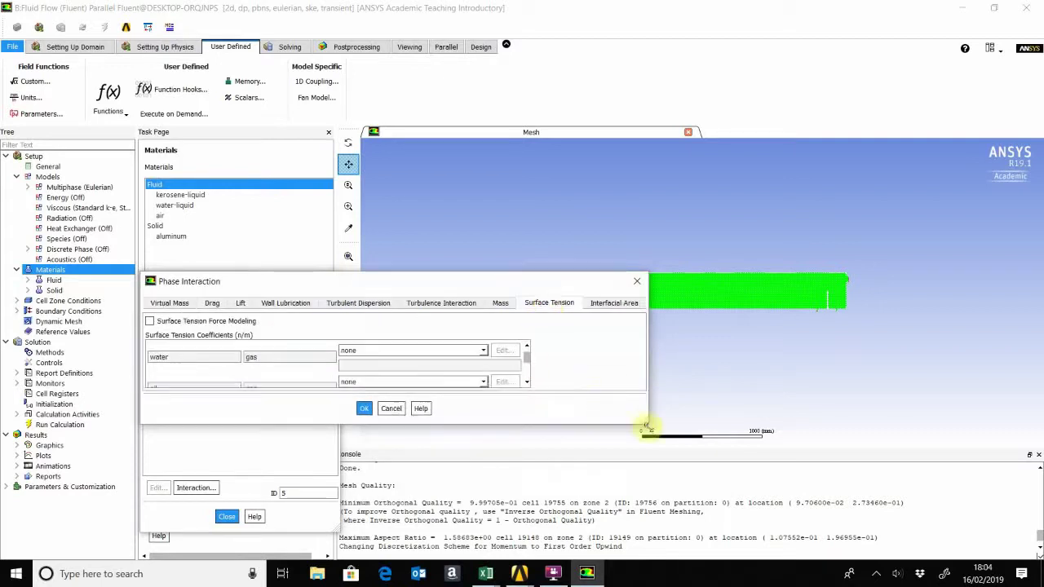
pyautogui.moveTo(667, 449); pyautogui.dragTo(694, 534)
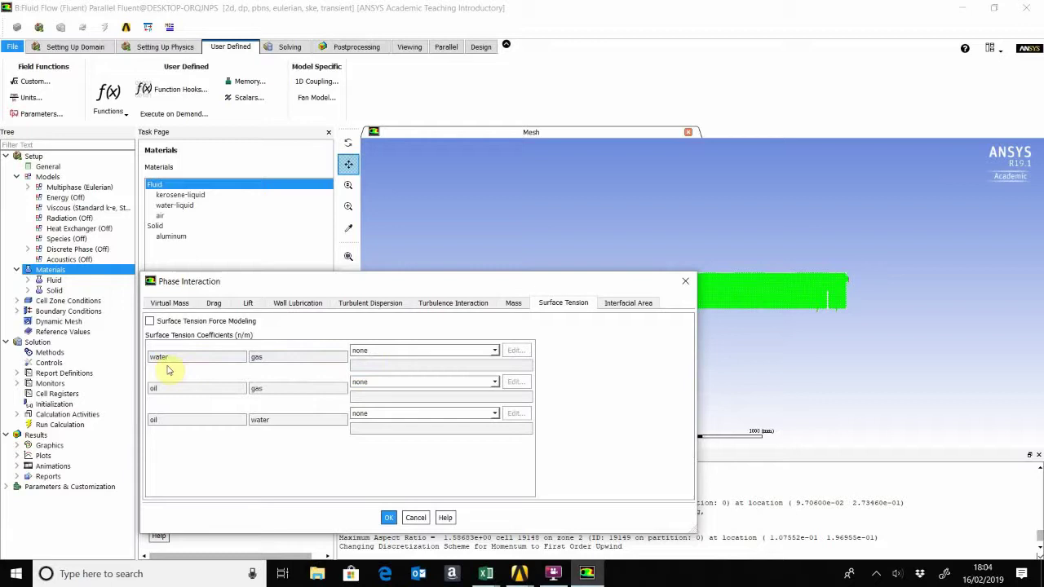
pyautogui.click(495, 349)
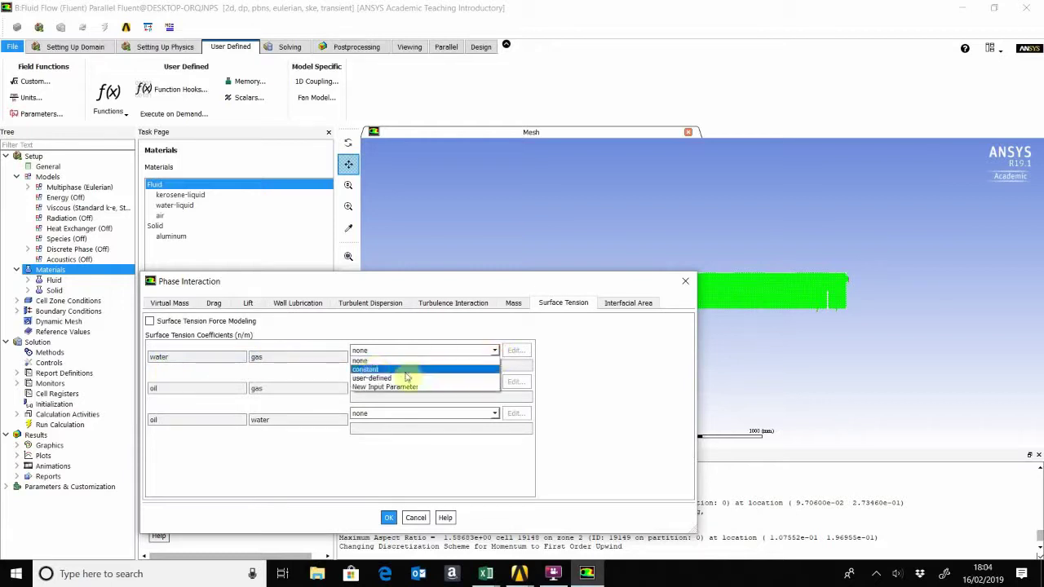
pyautogui.click(373, 369)
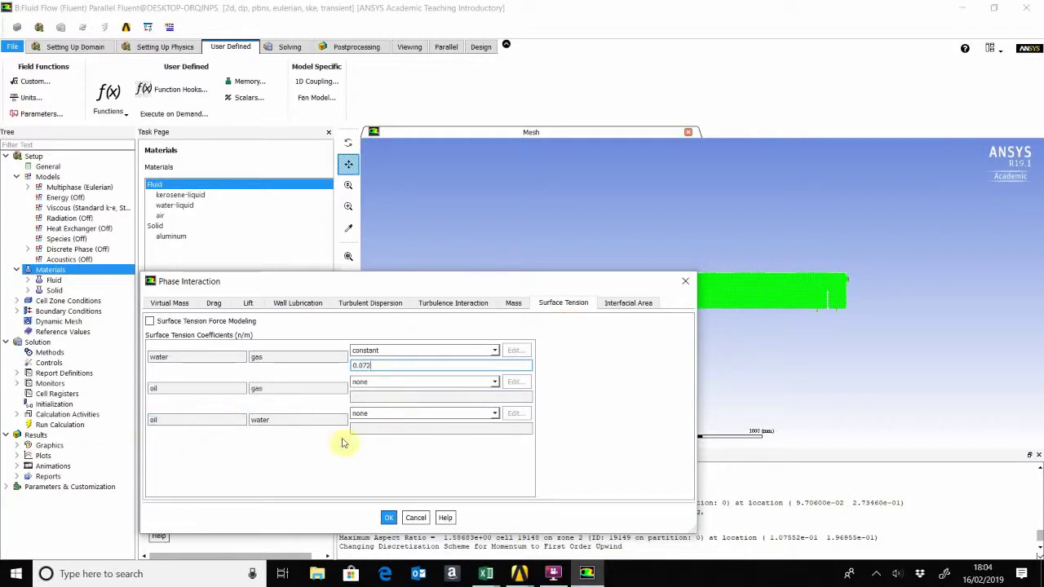
pyautogui.click(408, 352)
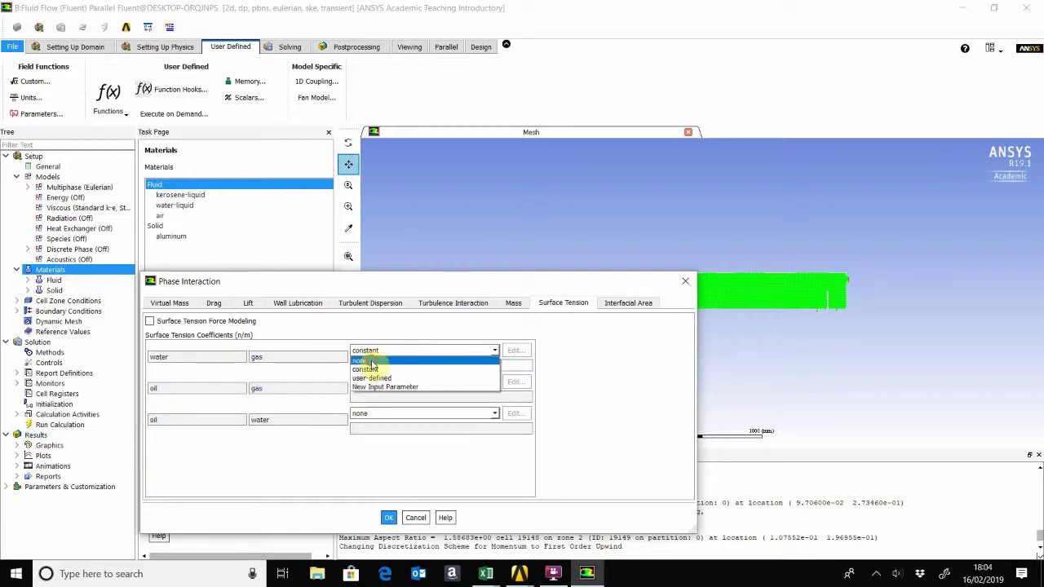
pyautogui.click(371, 360)
pyautogui.click(388, 518)
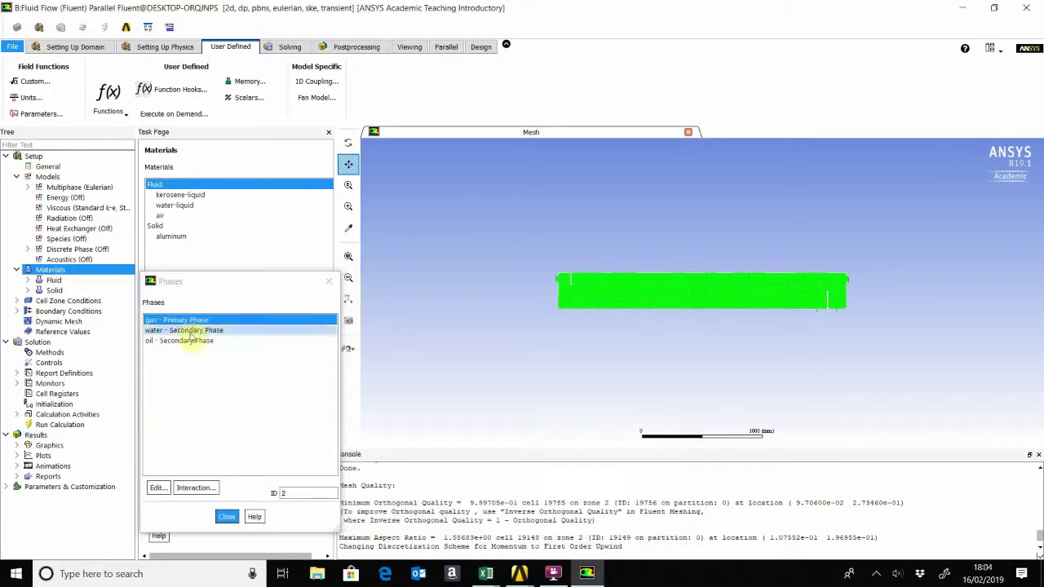
# On the Boundary Conditions page, select the inlet zone and review the gas phase's inlet settings.
pyautogui.click(230, 521)
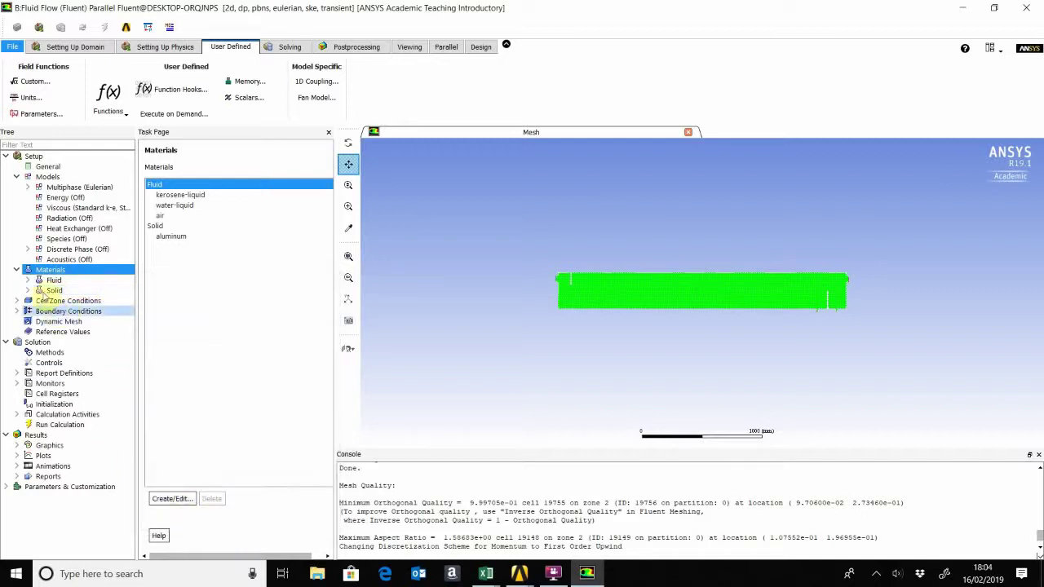
pyautogui.click(62, 312)
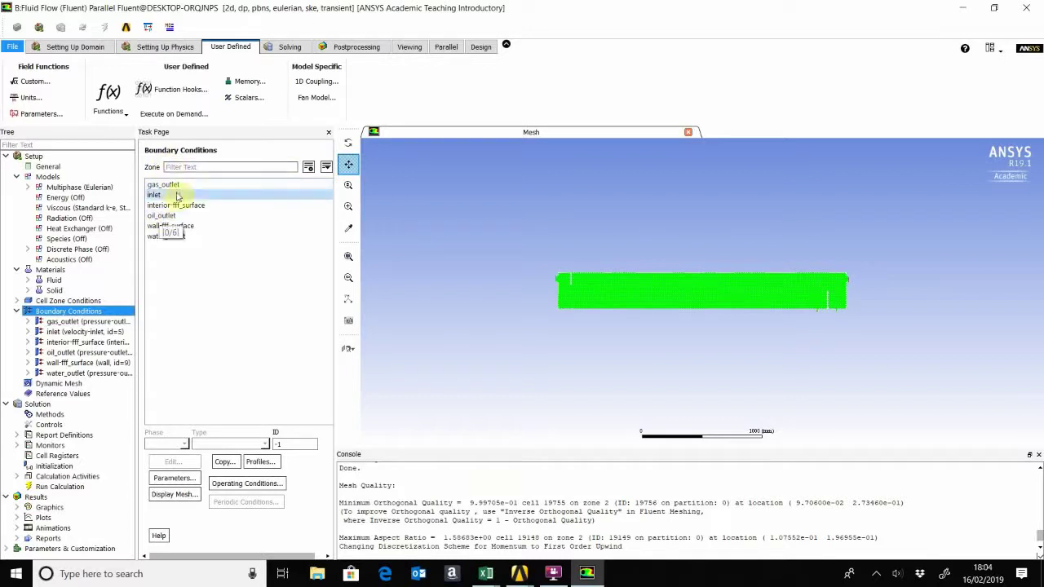
pyautogui.click(181, 185)
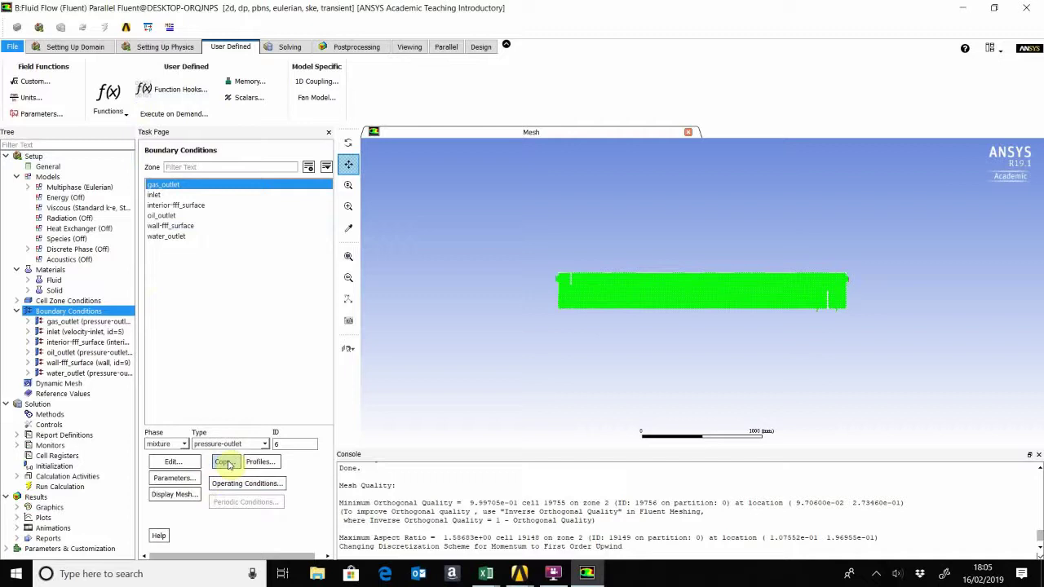
pyautogui.click(159, 195)
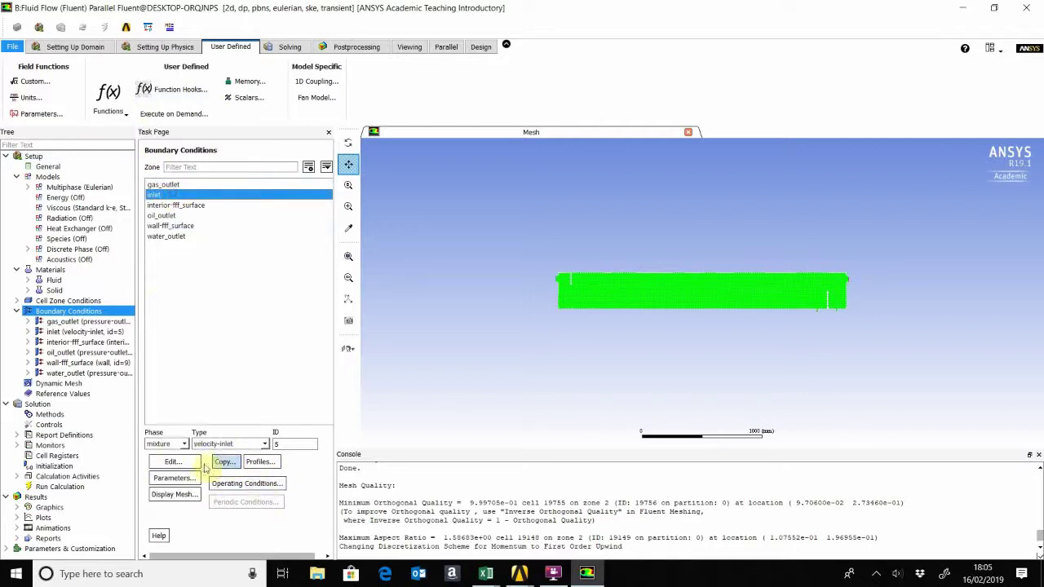
pyautogui.click(175, 444)
pyautogui.click(175, 463)
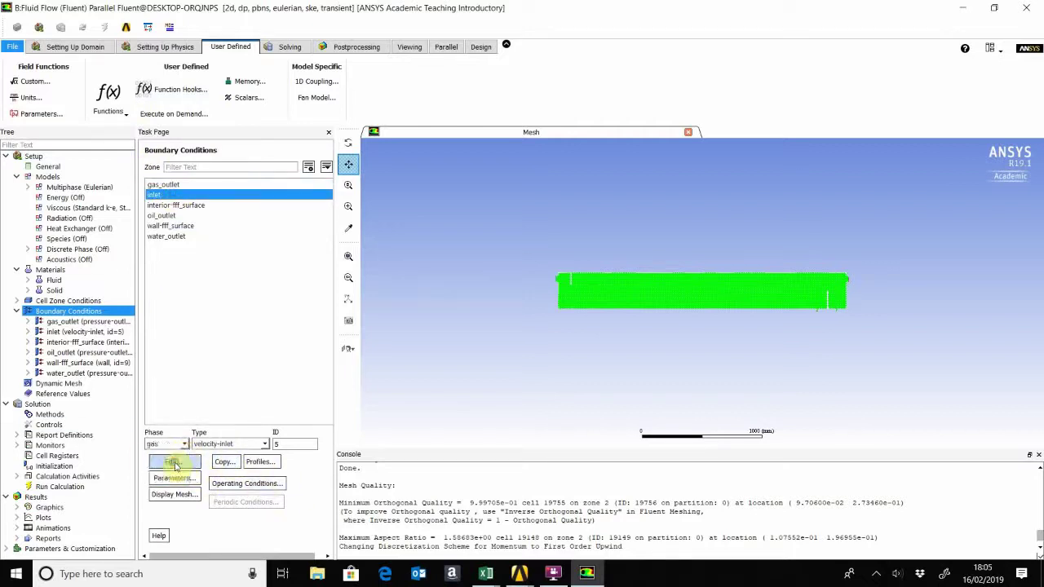
pyautogui.click(173, 462)
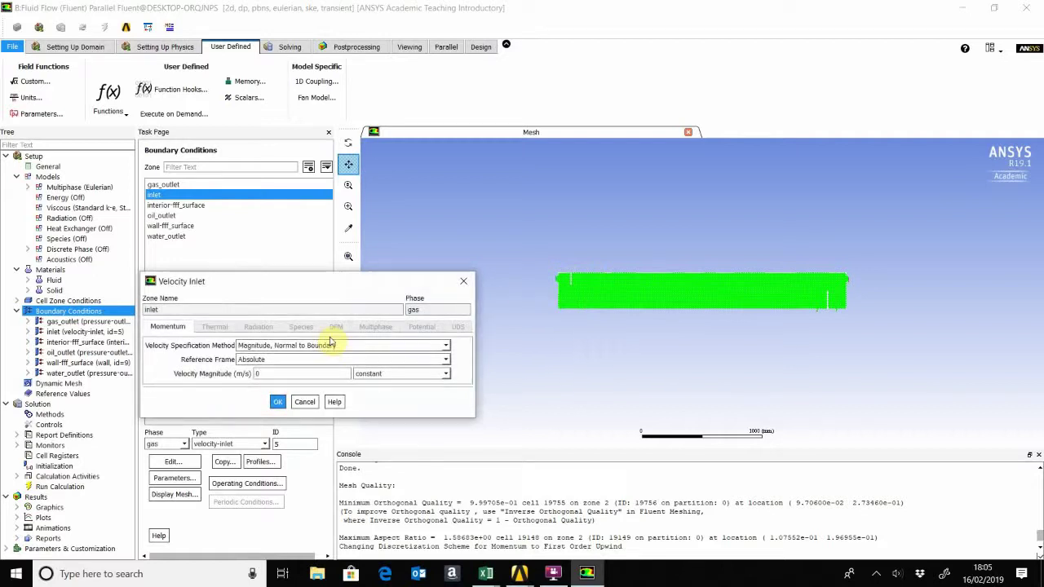
pyautogui.click(279, 403)
# Update the water phase's inlet velocity magnitude and check its volume fraction.
pyautogui.click(175, 444)
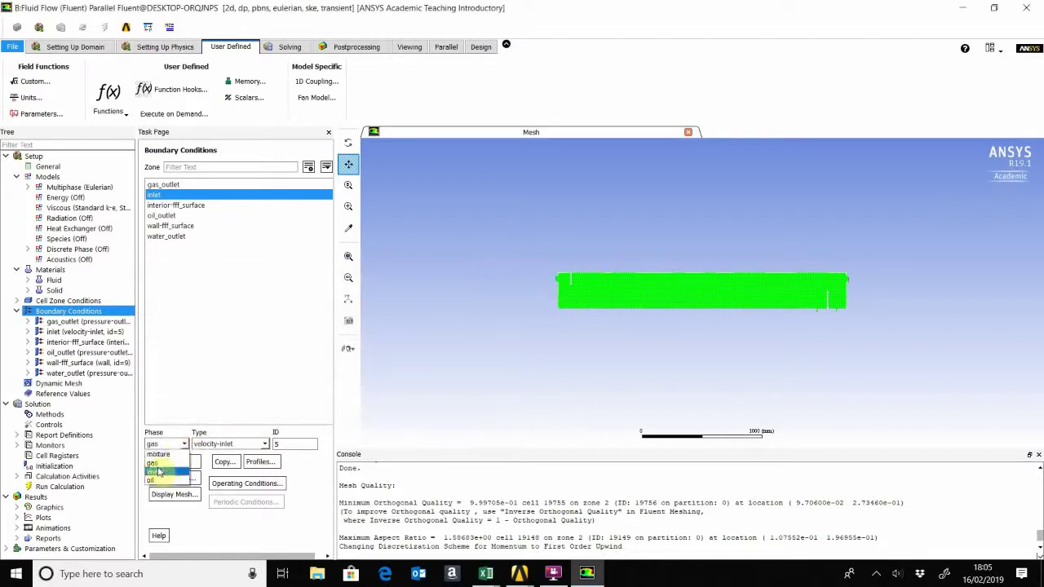
pyautogui.click(159, 472)
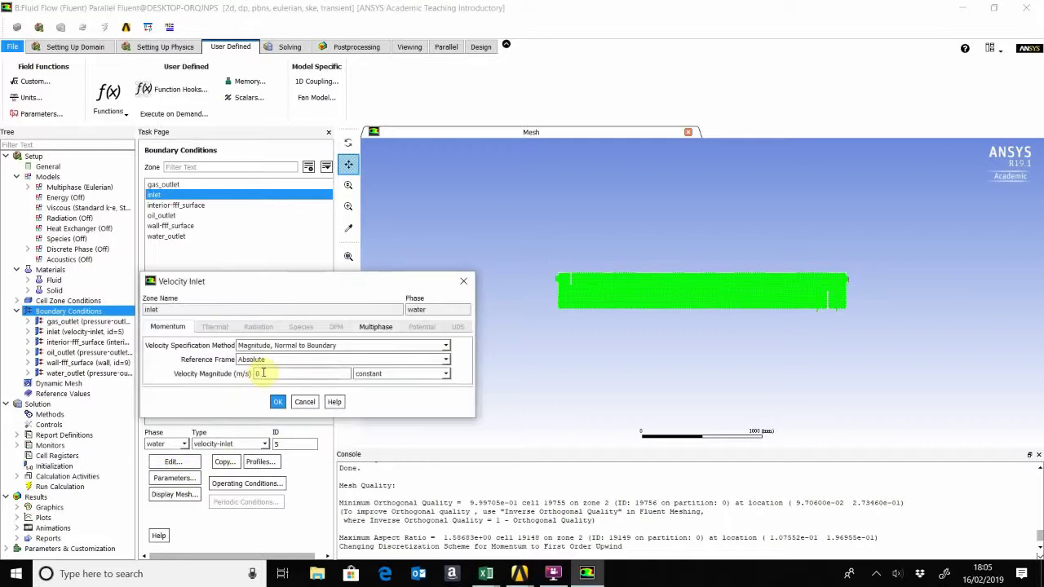
pyautogui.doubleClick(261, 373)
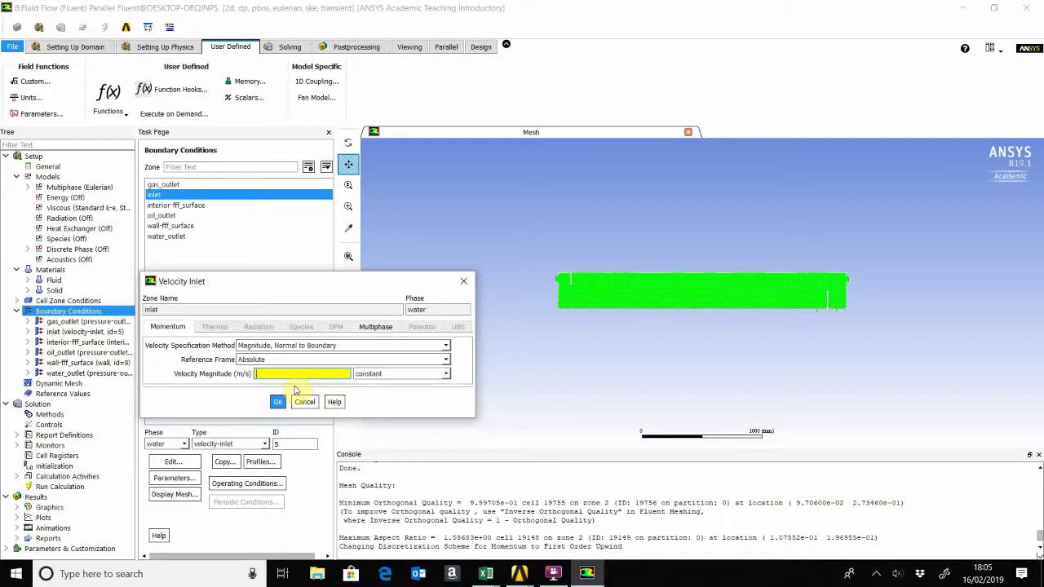
pyautogui.write('0.31127')
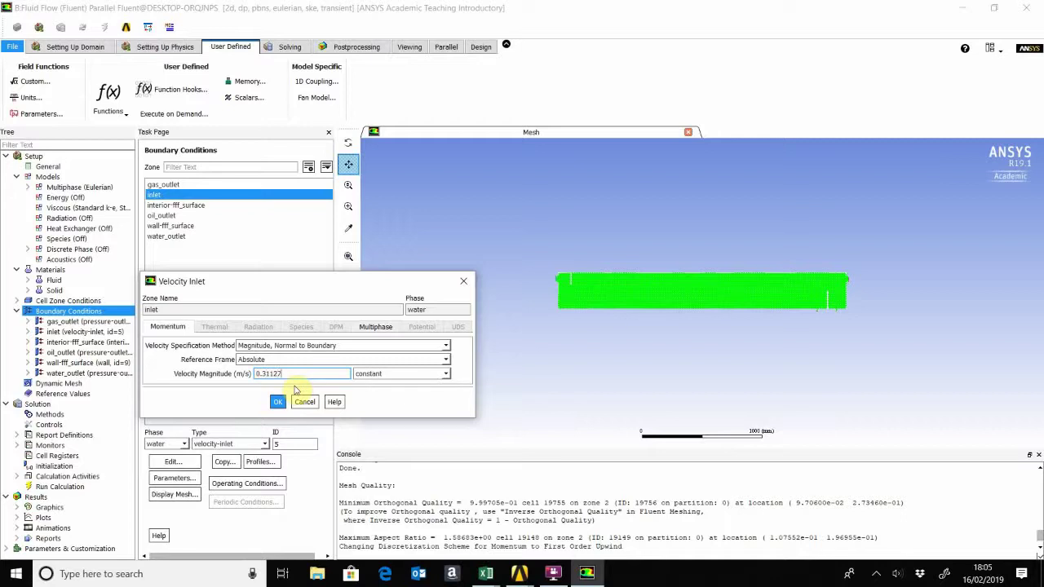
pyautogui.click(380, 326)
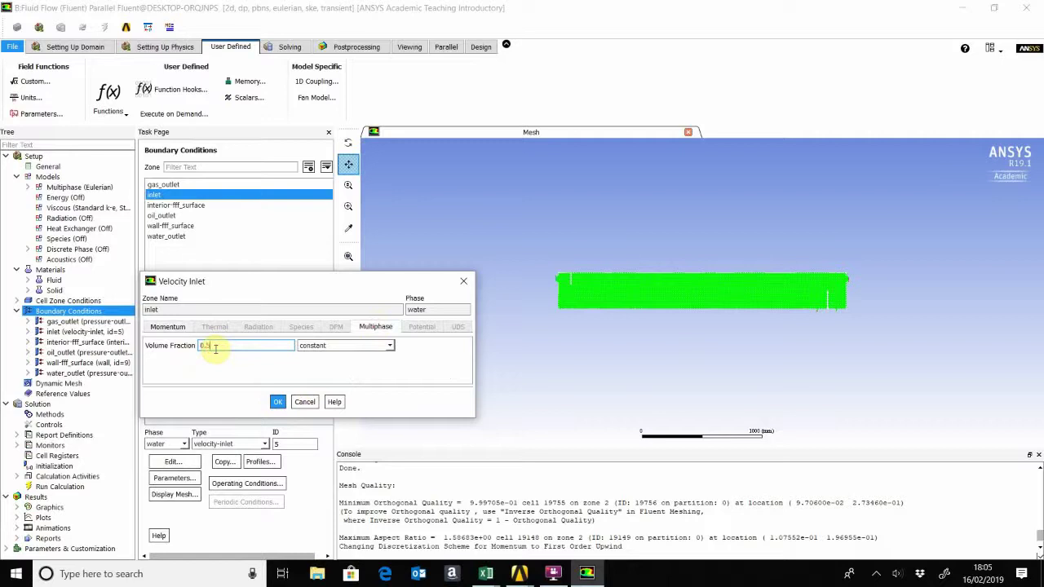
pyautogui.click(275, 401)
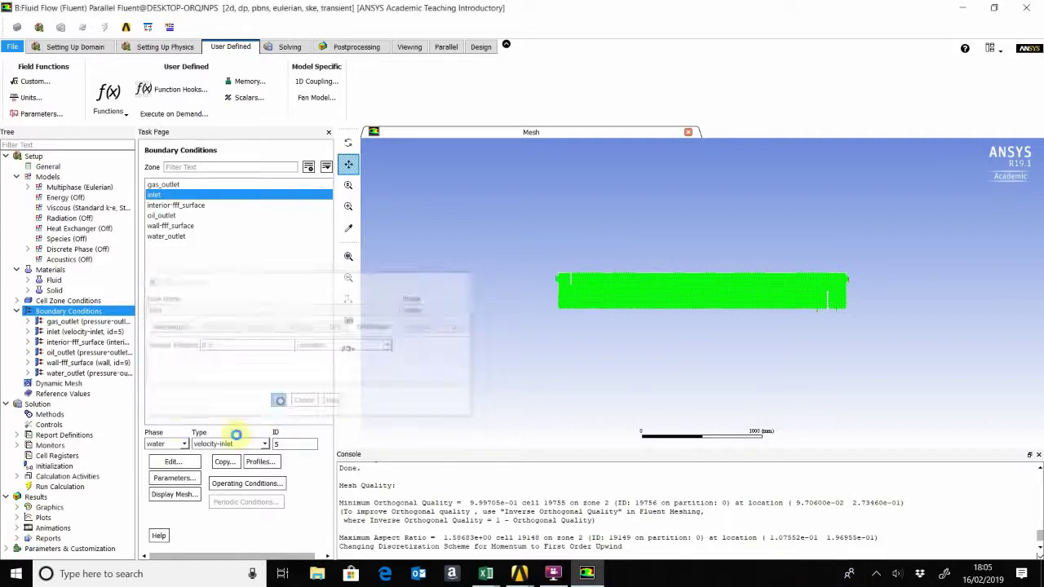
# Give the inlet oil phase volume fraction 0.3 and velocity 0.31127 m/s, then recheck it.
pyautogui.click(176, 444)
pyautogui.click(170, 465)
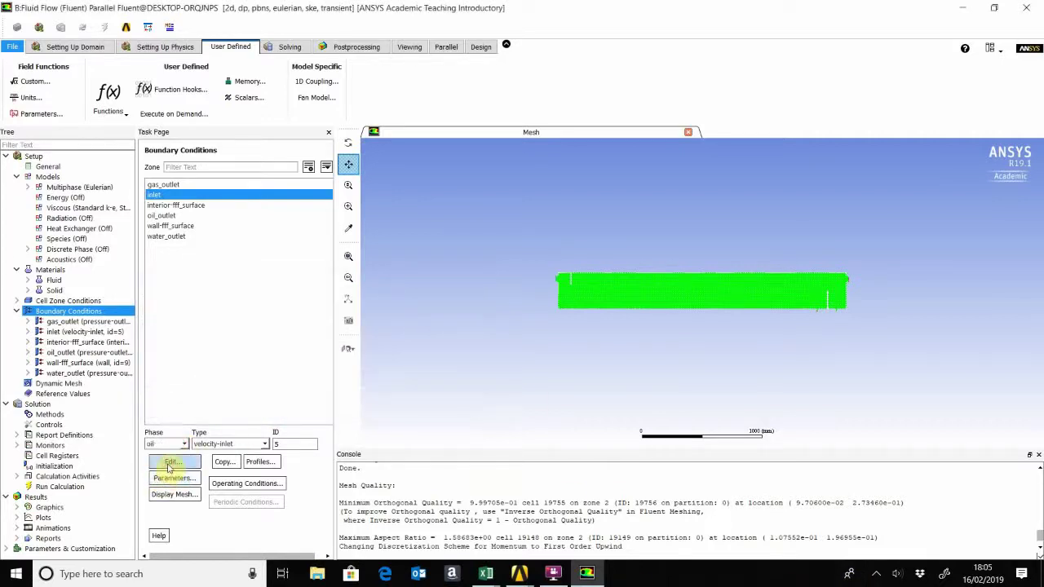
pyautogui.click(170, 463)
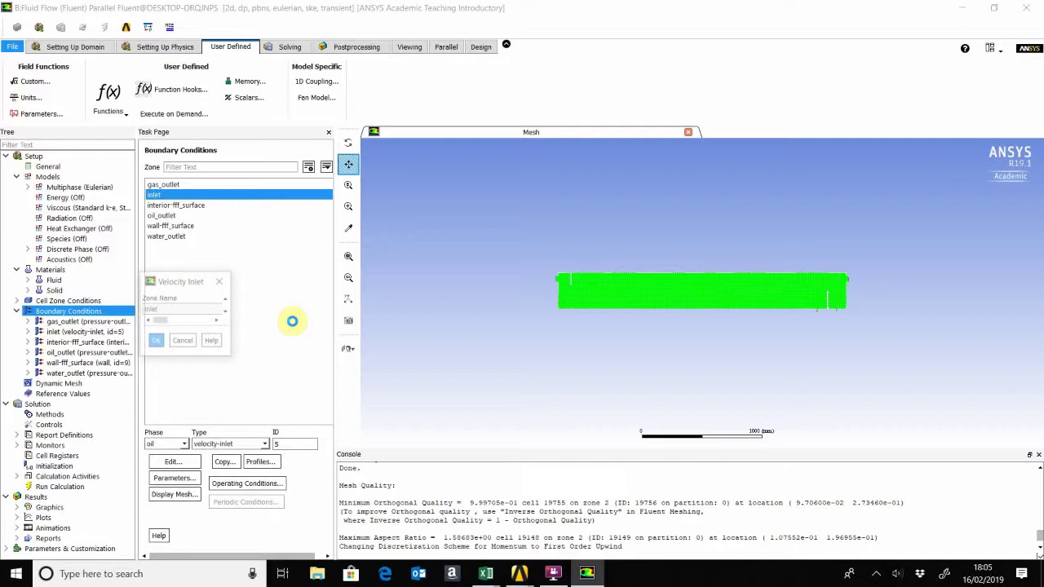
pyautogui.doubleClick(267, 373)
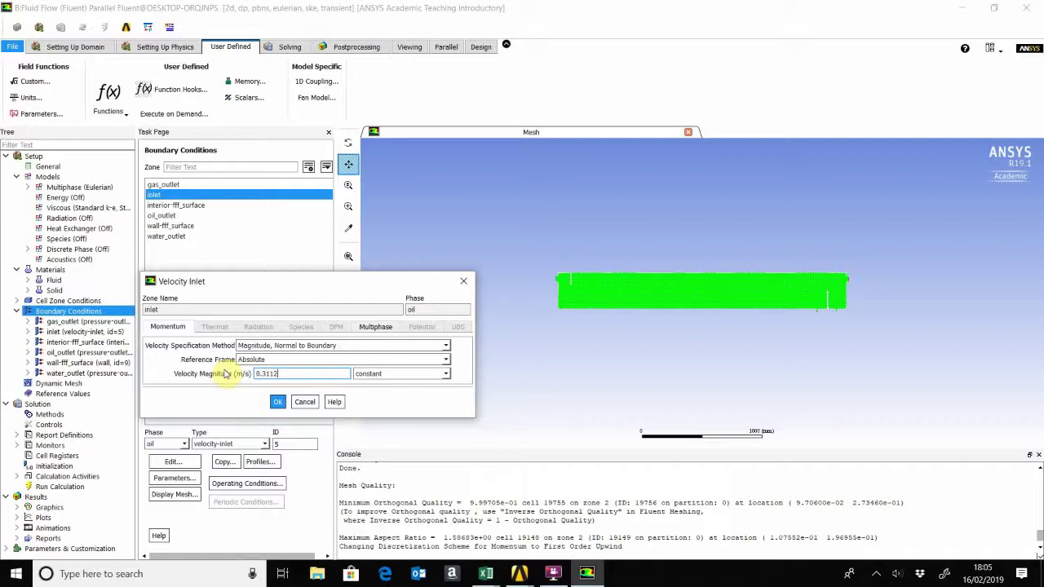
pyautogui.click(374, 327)
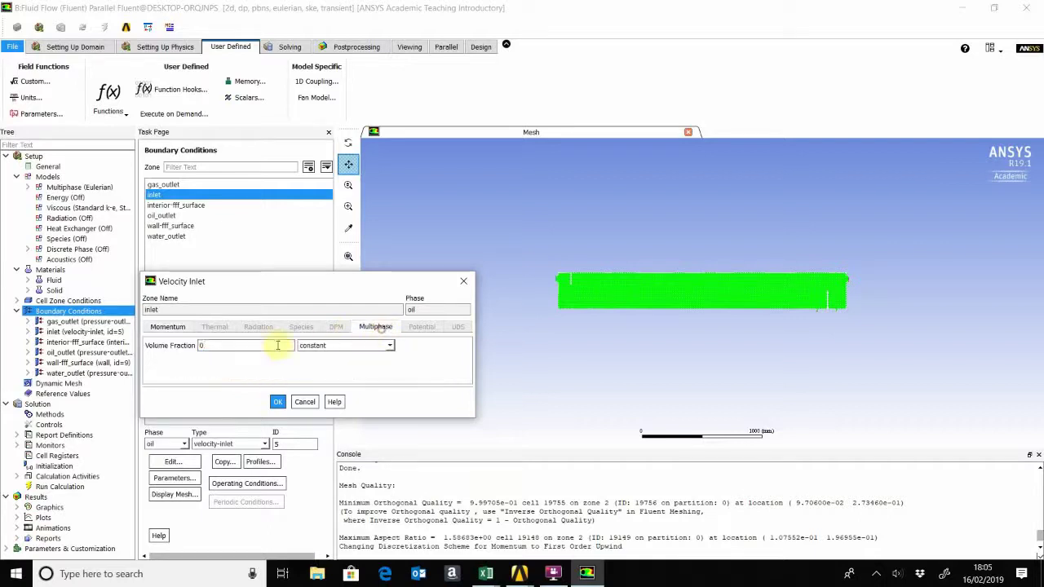
pyautogui.click(226, 345)
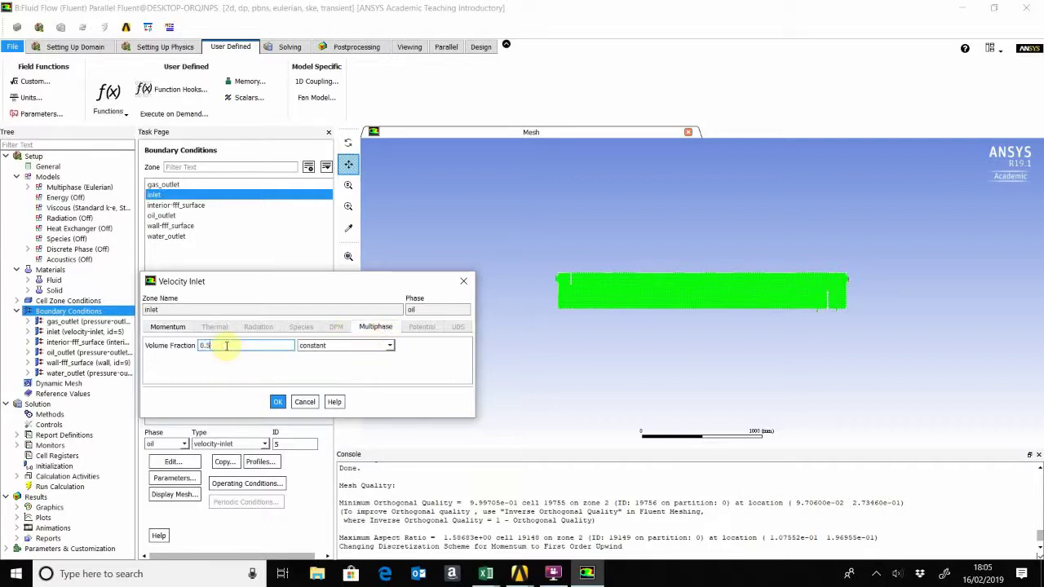
pyautogui.click(278, 402)
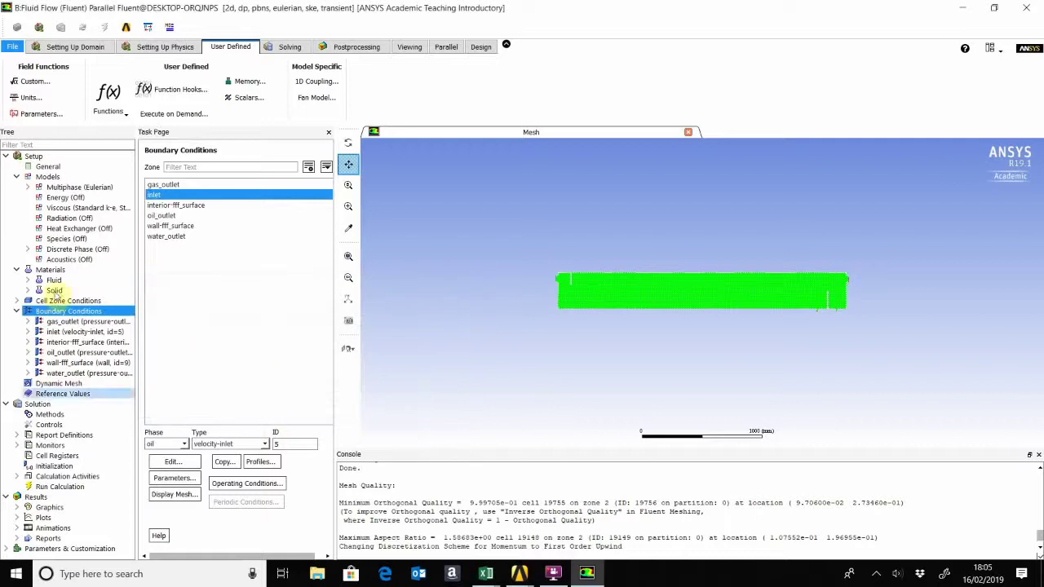
pyautogui.click(174, 462)
pyautogui.click(277, 402)
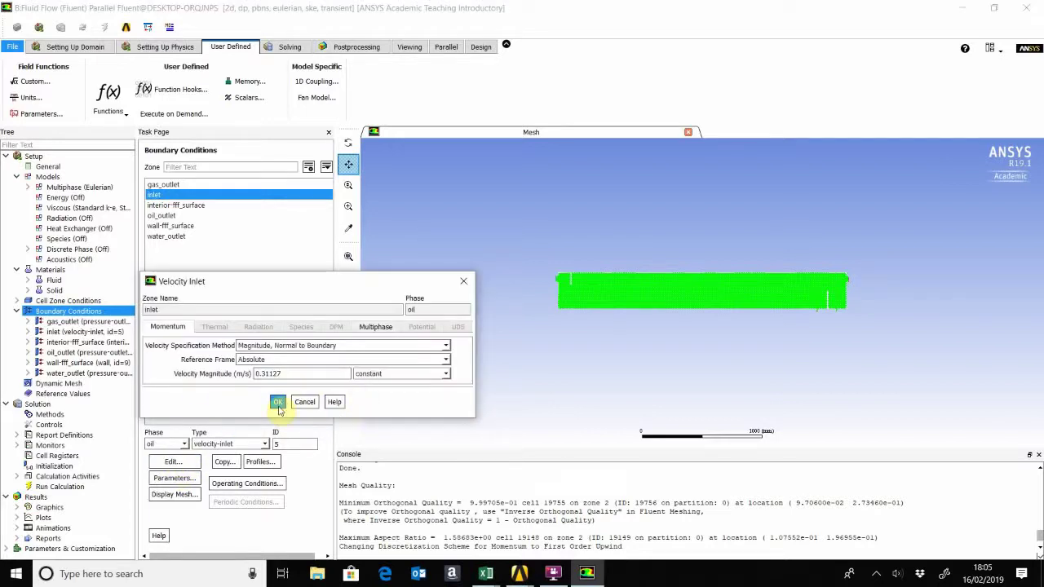
# Turn on Specified Operating Density at 1.225 kg/m3 in Operating Conditions.
pyautogui.click(215, 482)
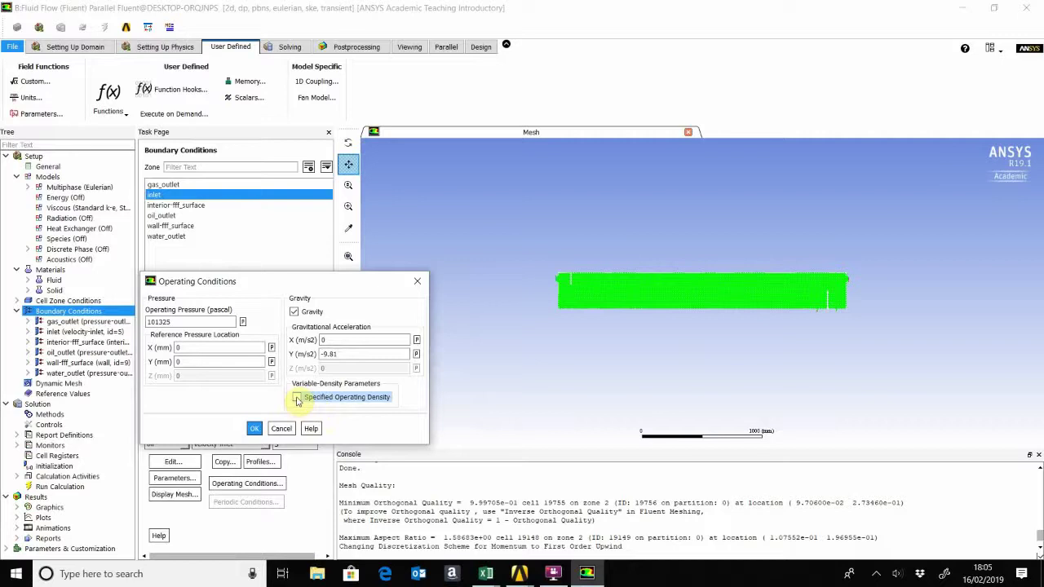
pyautogui.click(296, 398)
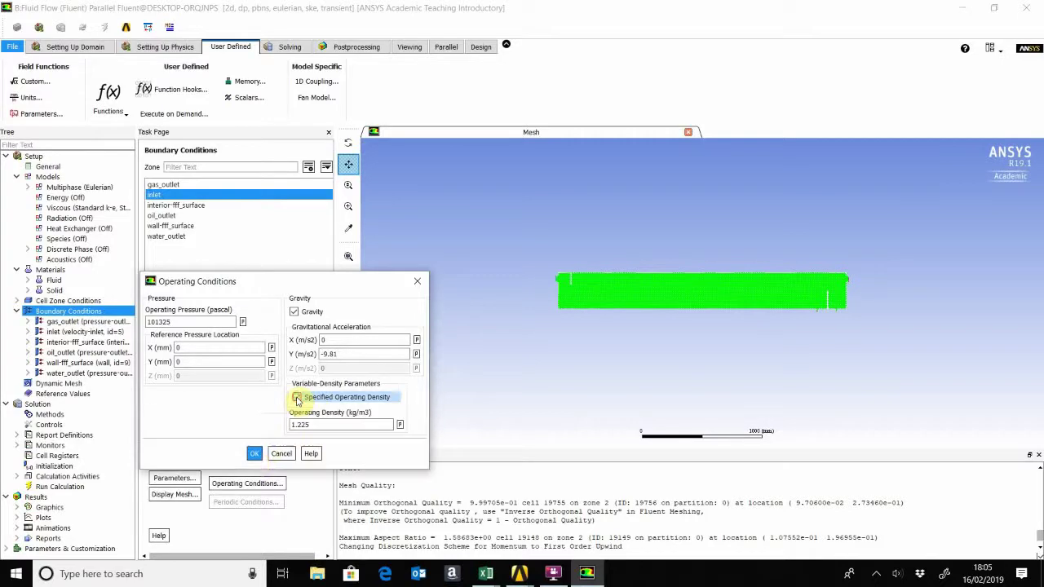
pyautogui.click(254, 453)
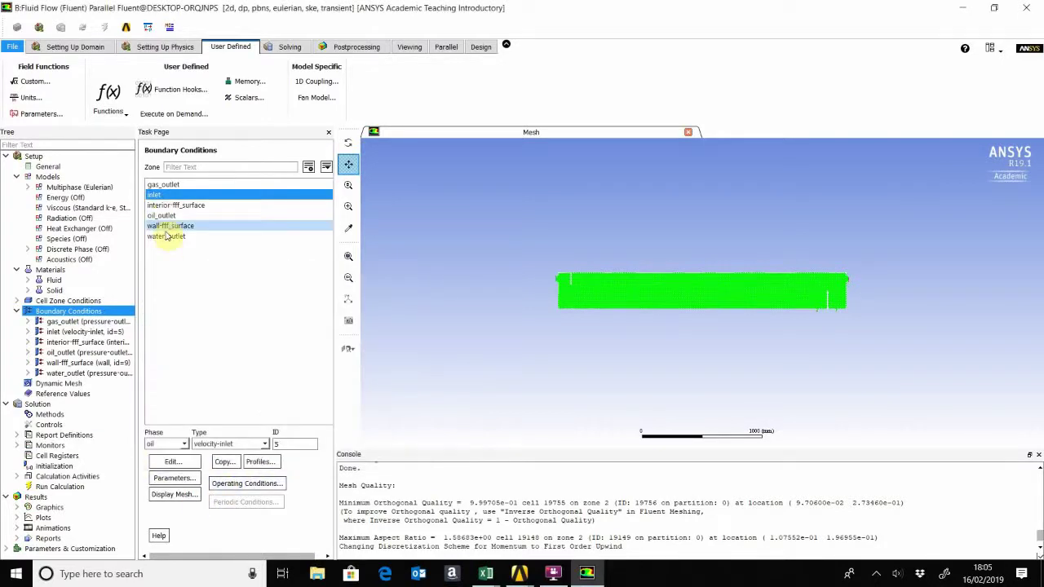
# Select oil_outlet and set the oil phase's Backflow Volume Fraction to 1.
pyautogui.click(175, 205)
pyautogui.click(181, 215)
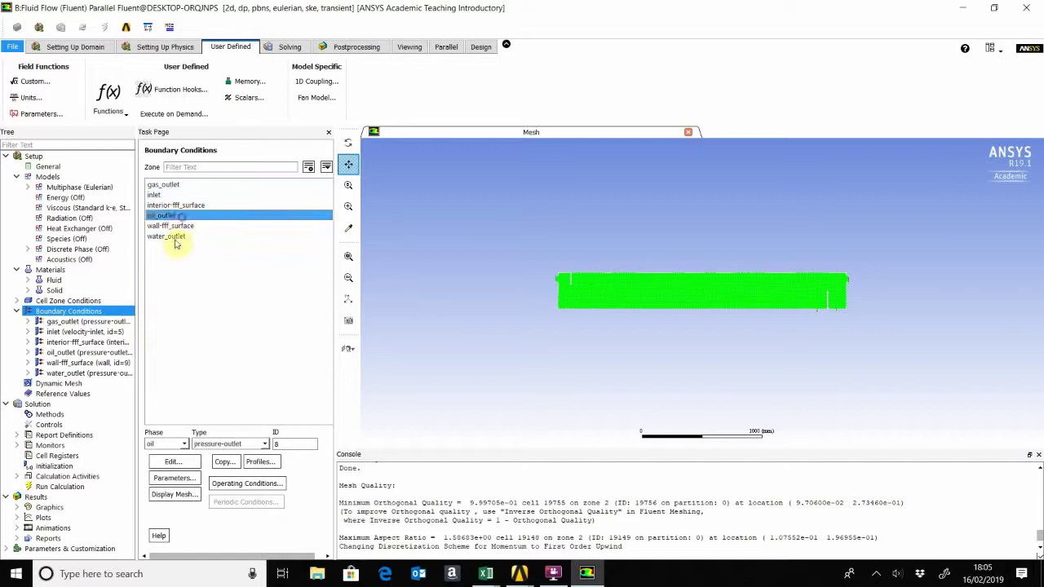
pyautogui.click(169, 463)
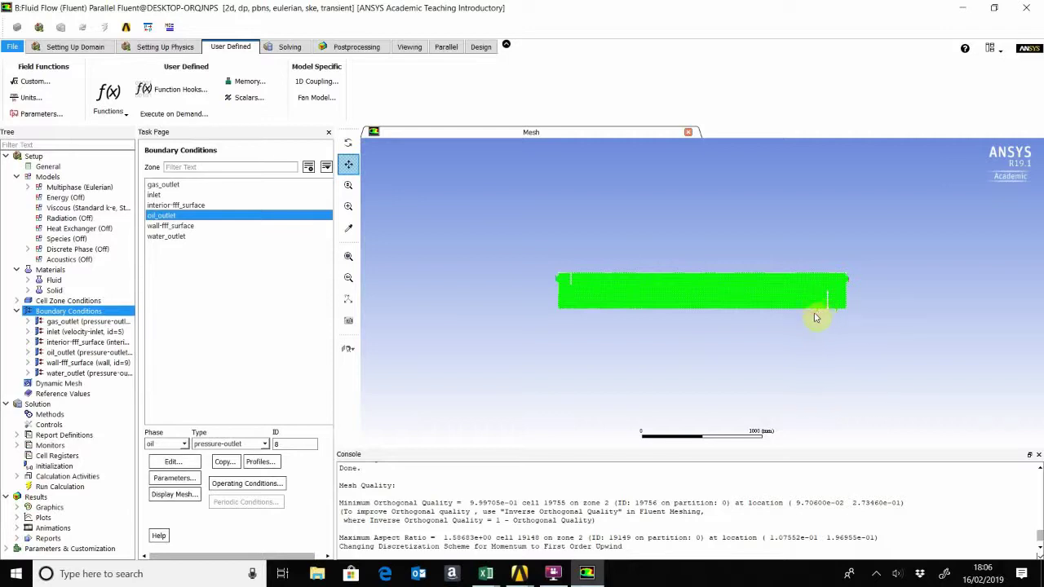
pyautogui.click(186, 461)
pyautogui.doubleClick(285, 359)
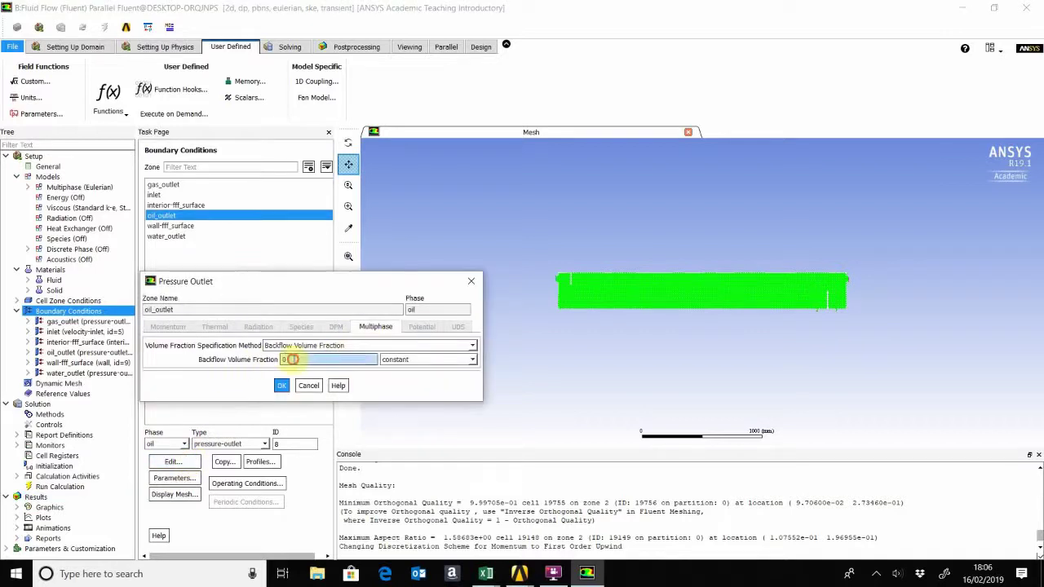
pyautogui.write('1')
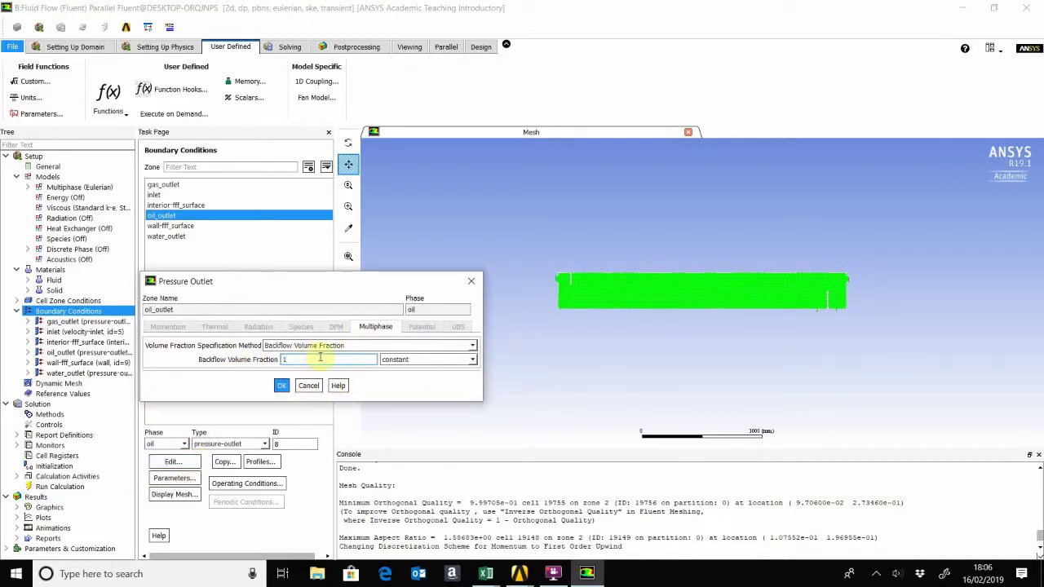
pyautogui.click(283, 386)
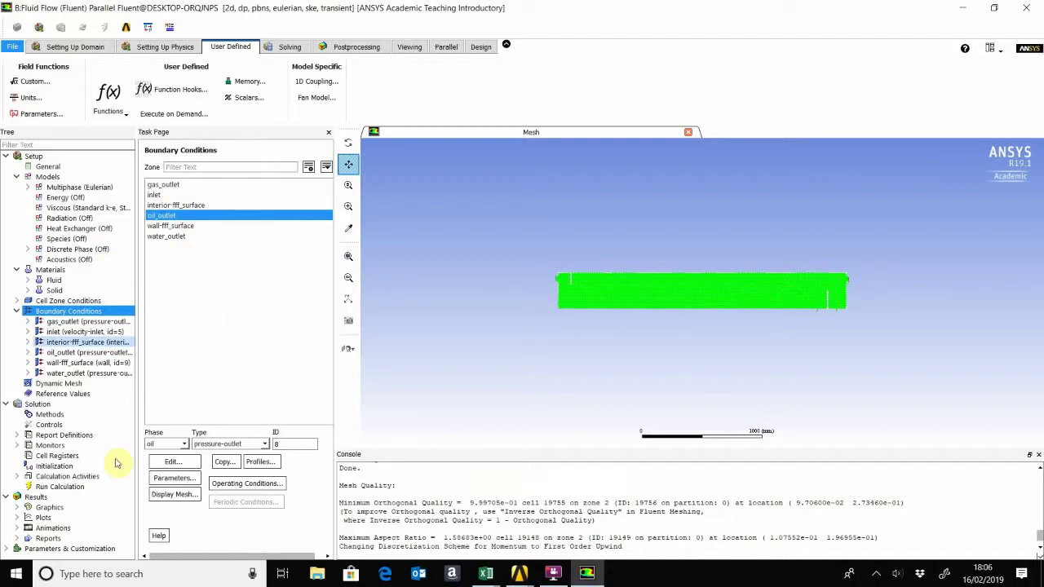
# Switch to the mixture phase and set the oil_outlet gauge pressure to 800 Pa, re-editing to correct it.
pyautogui.click(178, 447)
pyautogui.click(167, 454)
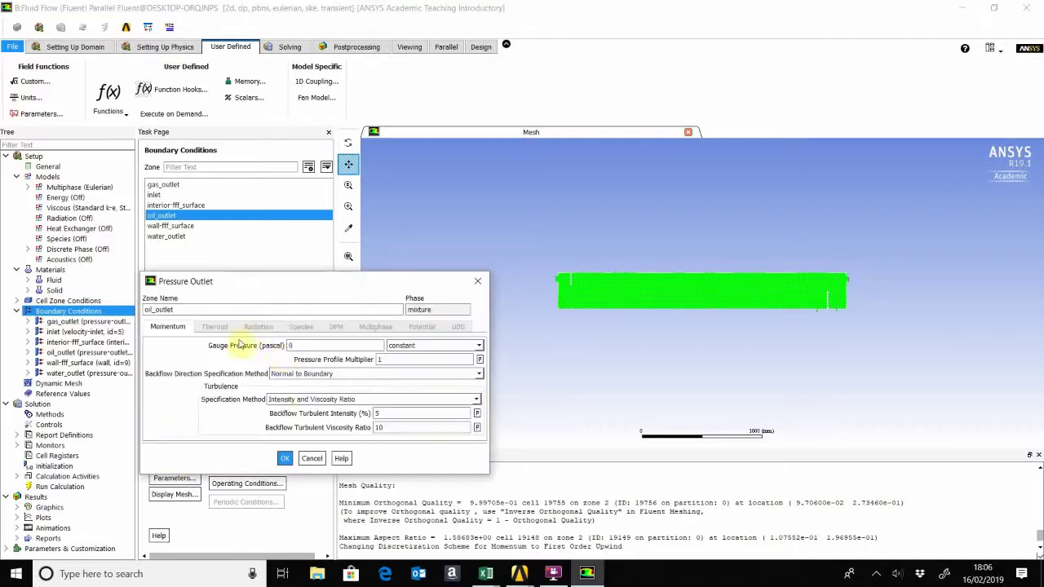
pyautogui.doubleClick(296, 346)
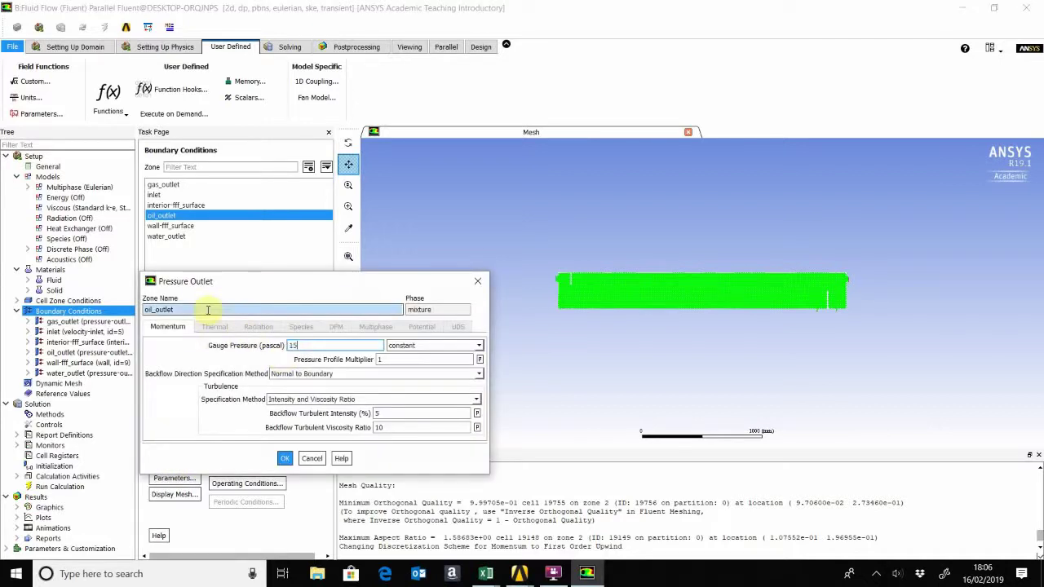
pyautogui.click(285, 458)
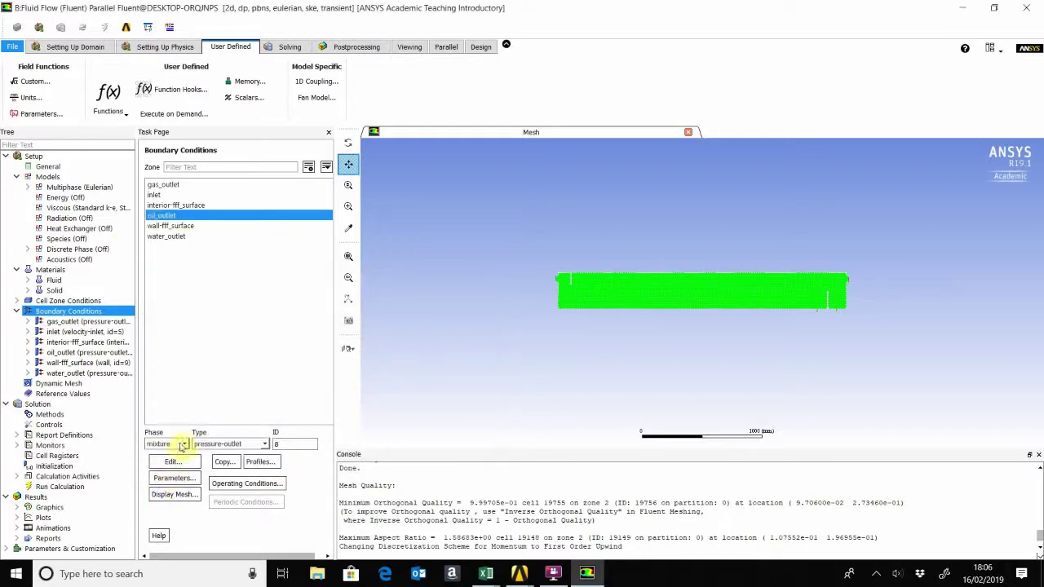
pyautogui.click(176, 236)
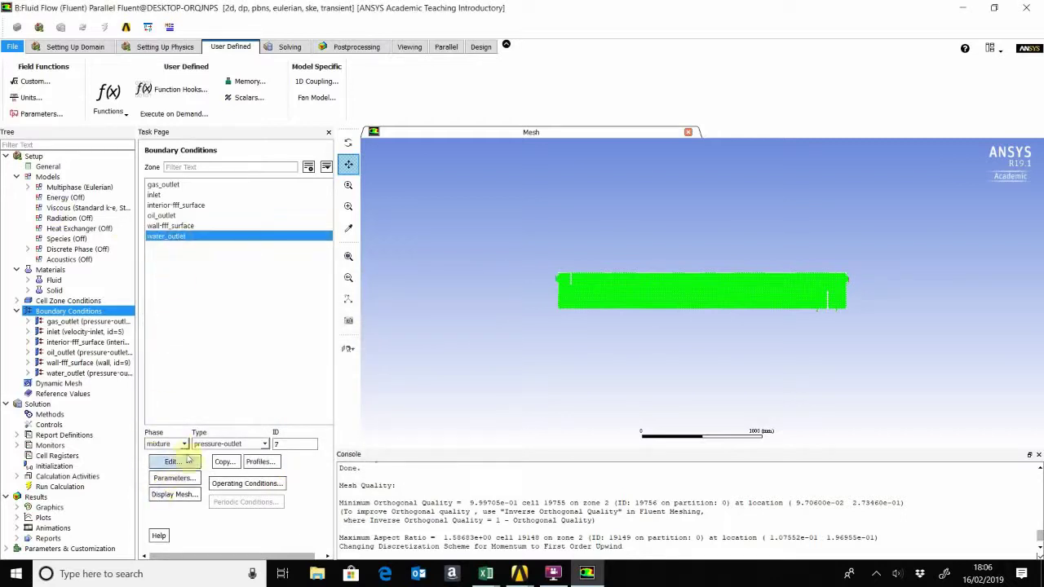
pyautogui.click(181, 444)
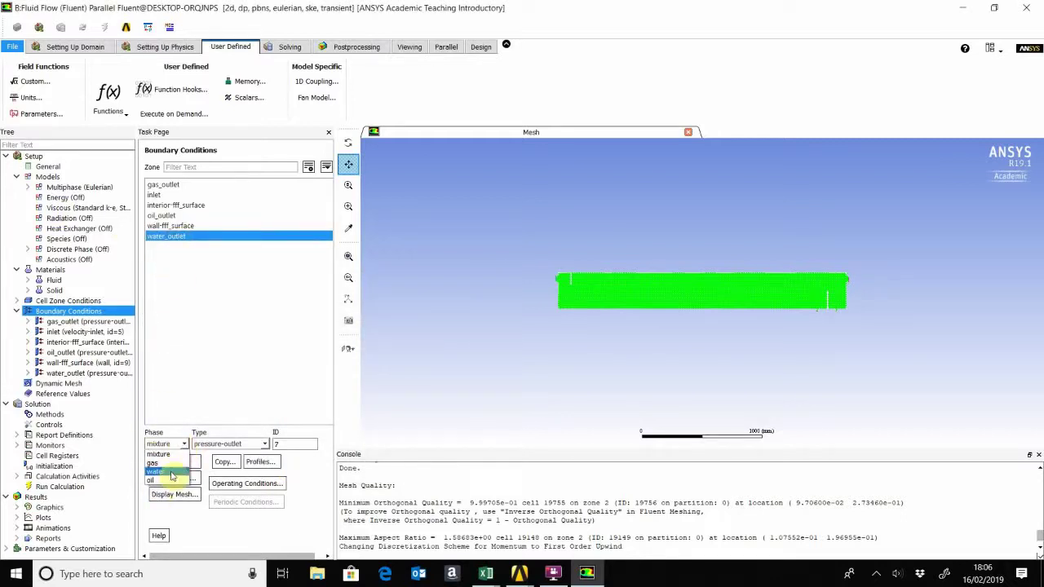
pyautogui.click(171, 216)
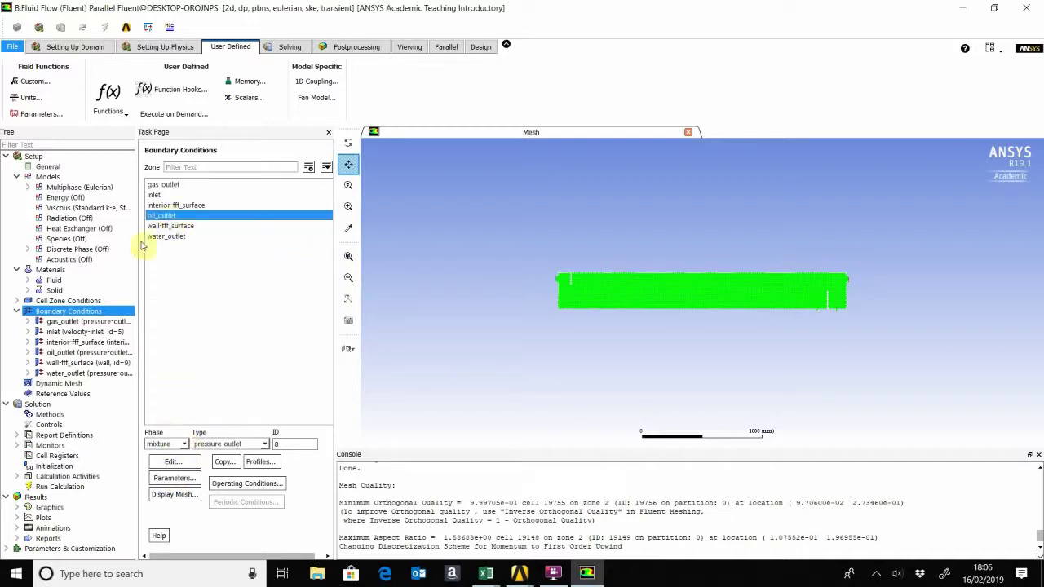
pyautogui.click(175, 462)
pyautogui.doubleClick(313, 346)
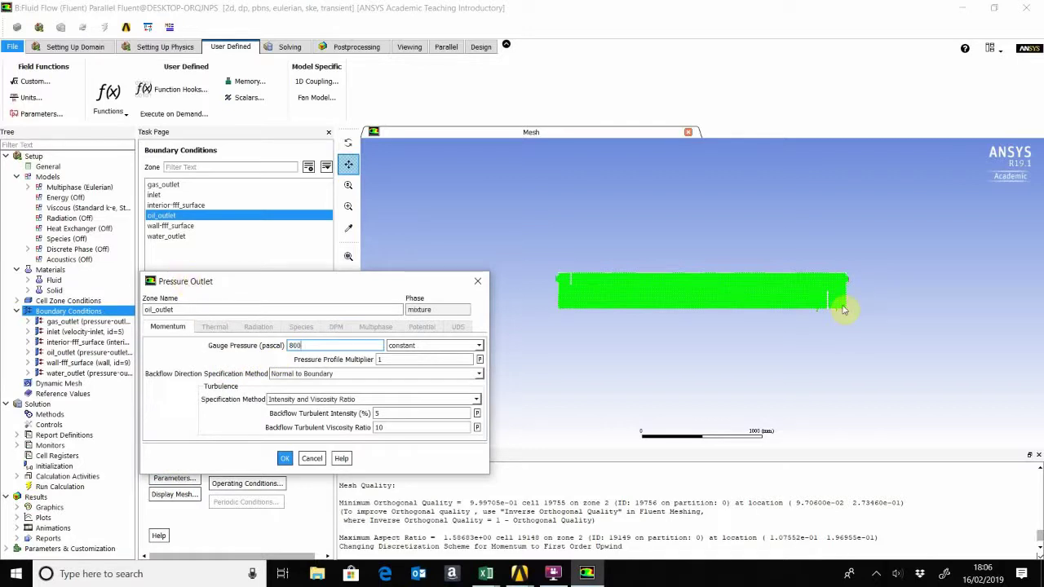
pyautogui.click(287, 463)
pyautogui.click(175, 236)
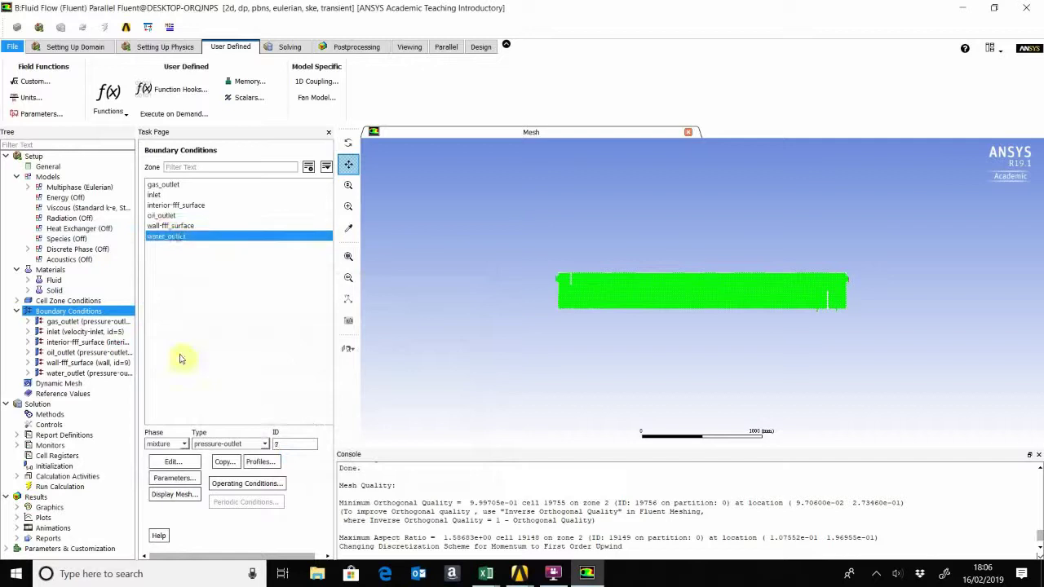
# Set water_outlet's mixture gauge pressure to 1500 Pa and its water backflow volume fraction to 1.
pyautogui.click(183, 465)
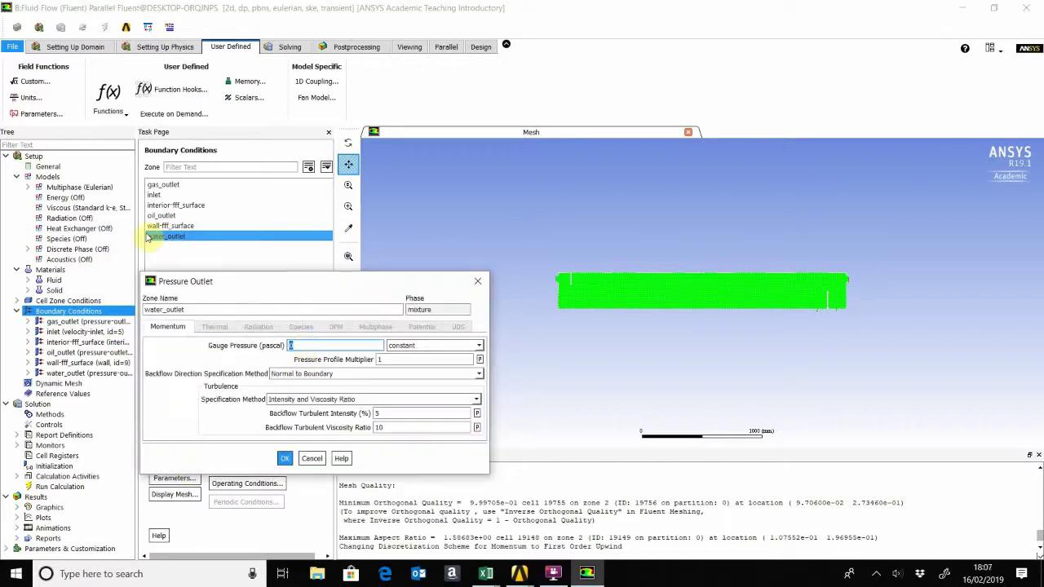
pyautogui.click(285, 458)
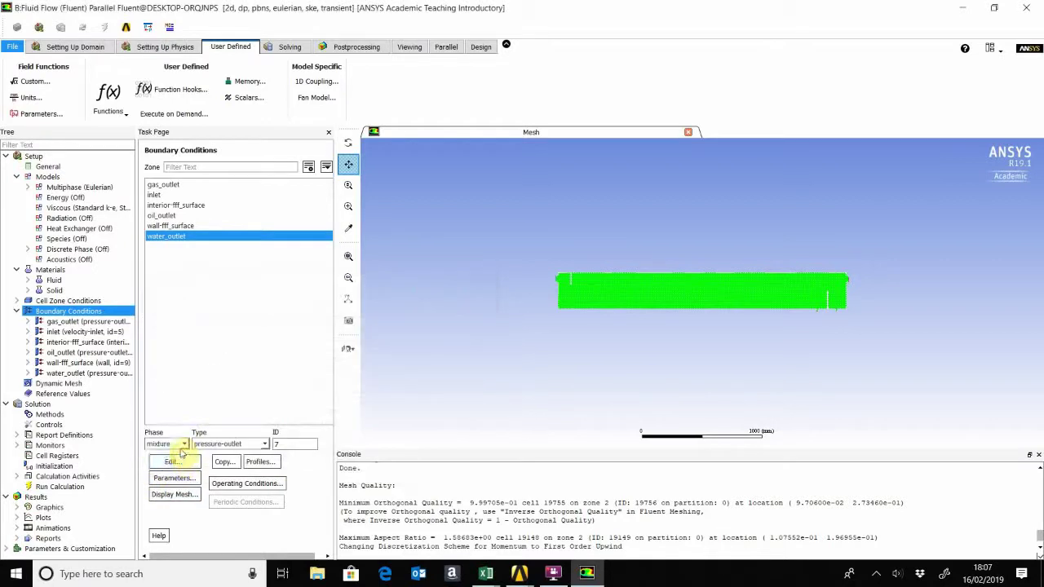
pyautogui.click(175, 443)
pyautogui.click(170, 472)
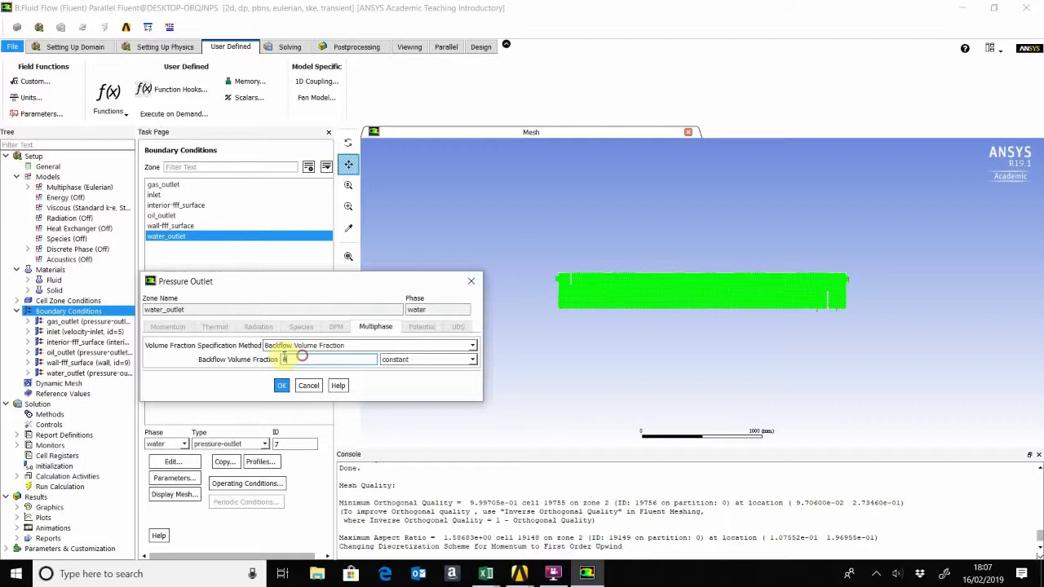
pyautogui.doubleClick(302, 356)
pyautogui.click(281, 386)
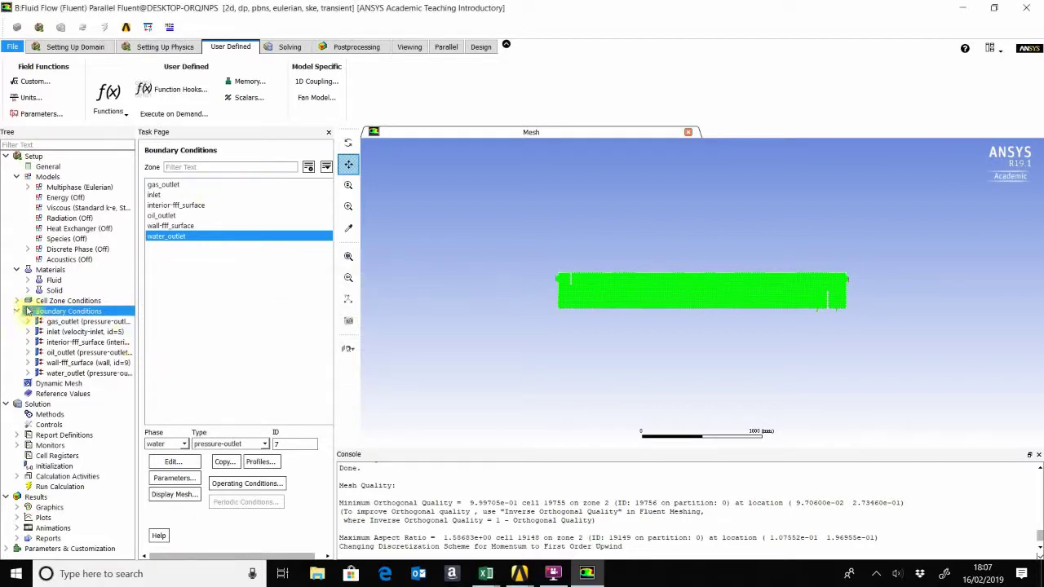
# Collapse the Boundary Conditions branch and bring up Reference Values, showing a 1 m depth.
pyautogui.click(16, 311)
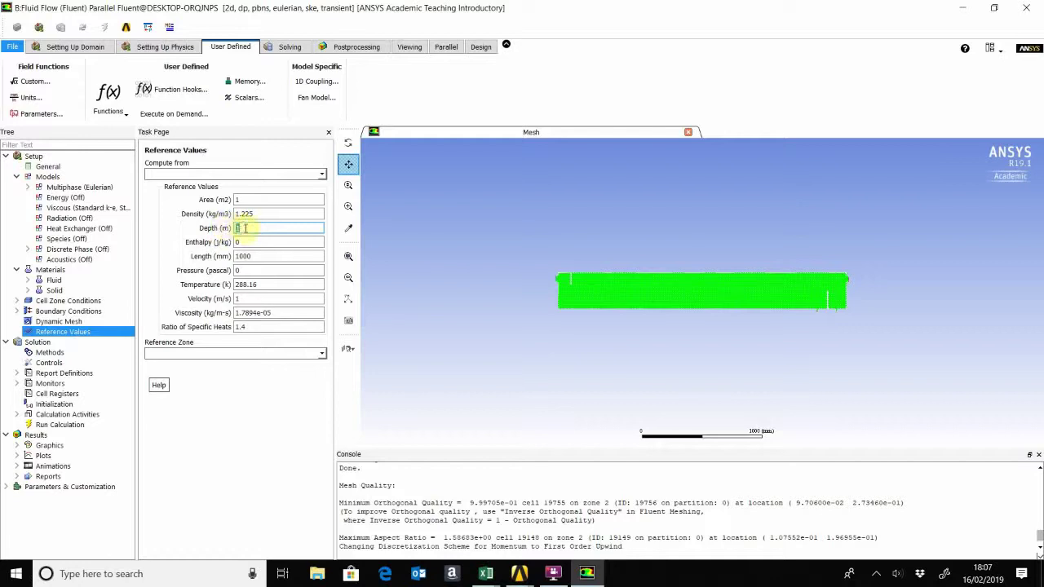
pyautogui.scroll(3, 600, 289)
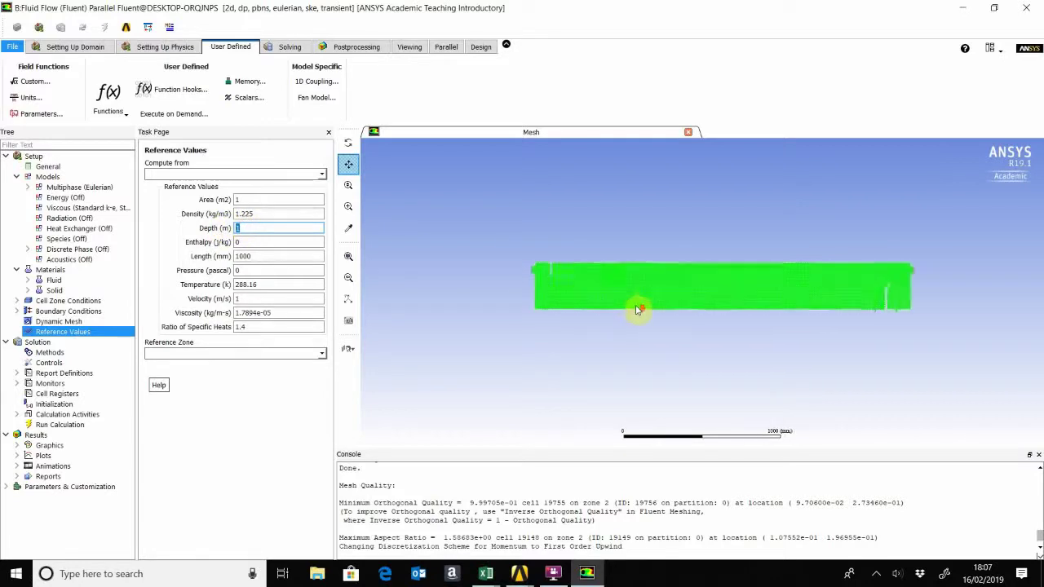